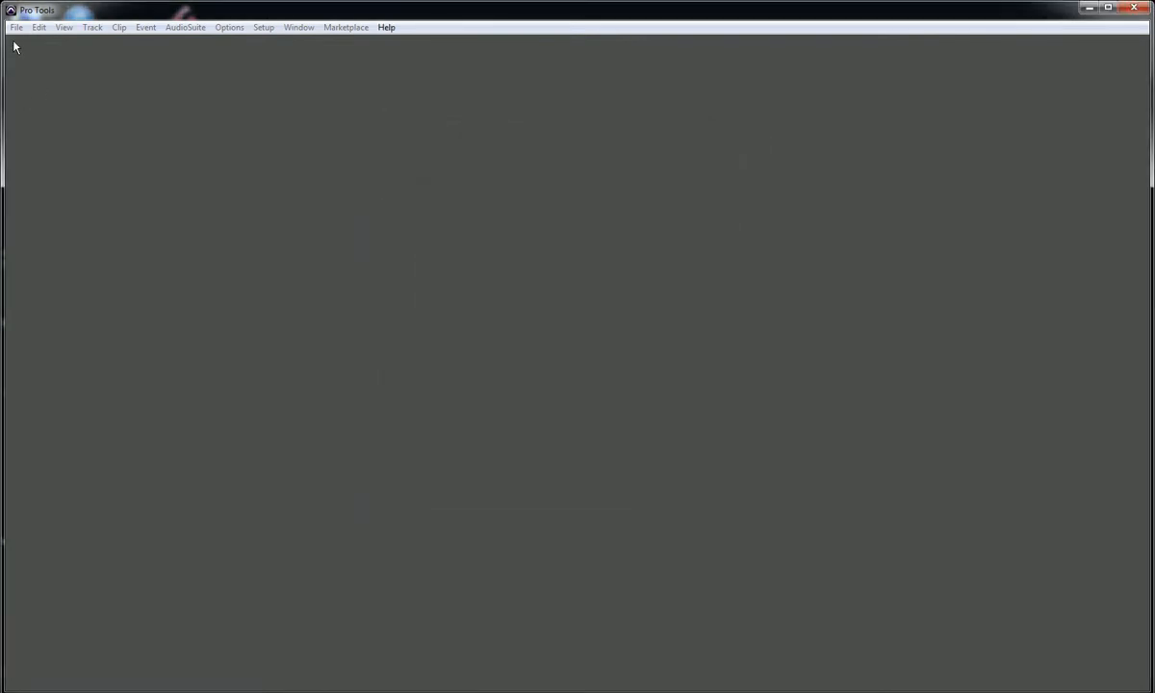
- Start a new blank session with BWF (.WAV) audio, 24 Bit depth and a 44.1 kHz sample rate
{"action": "left_click", "coordinate": [16, 27]}
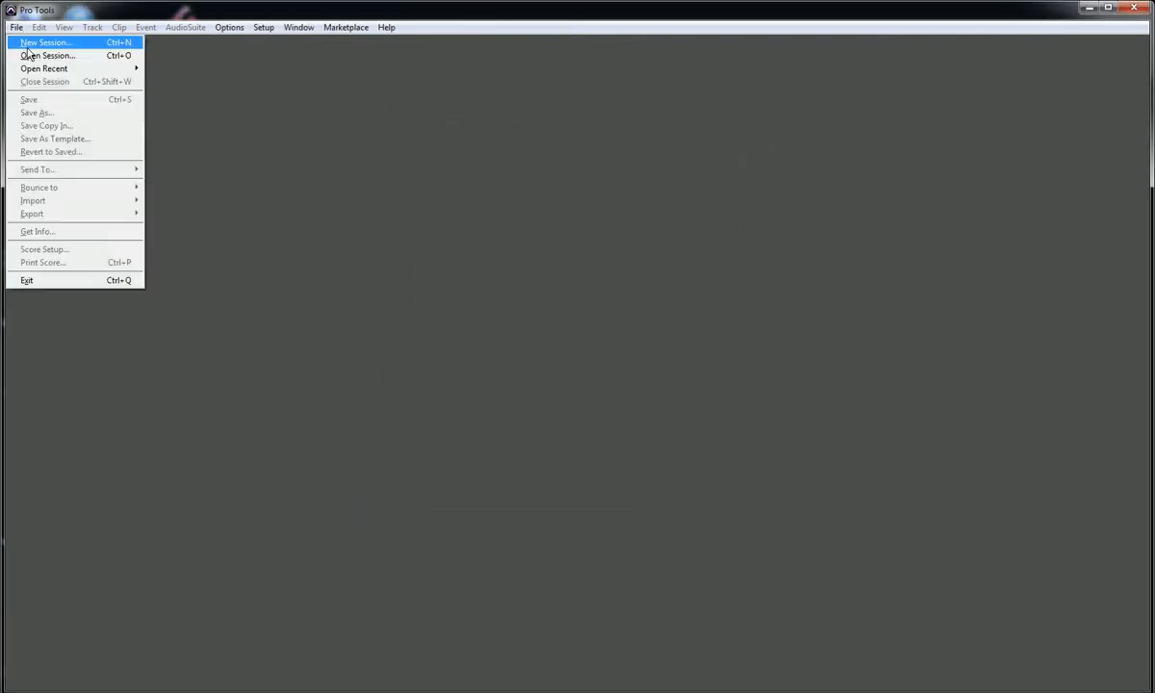
{"action": "left_click", "coordinate": [34, 43]}
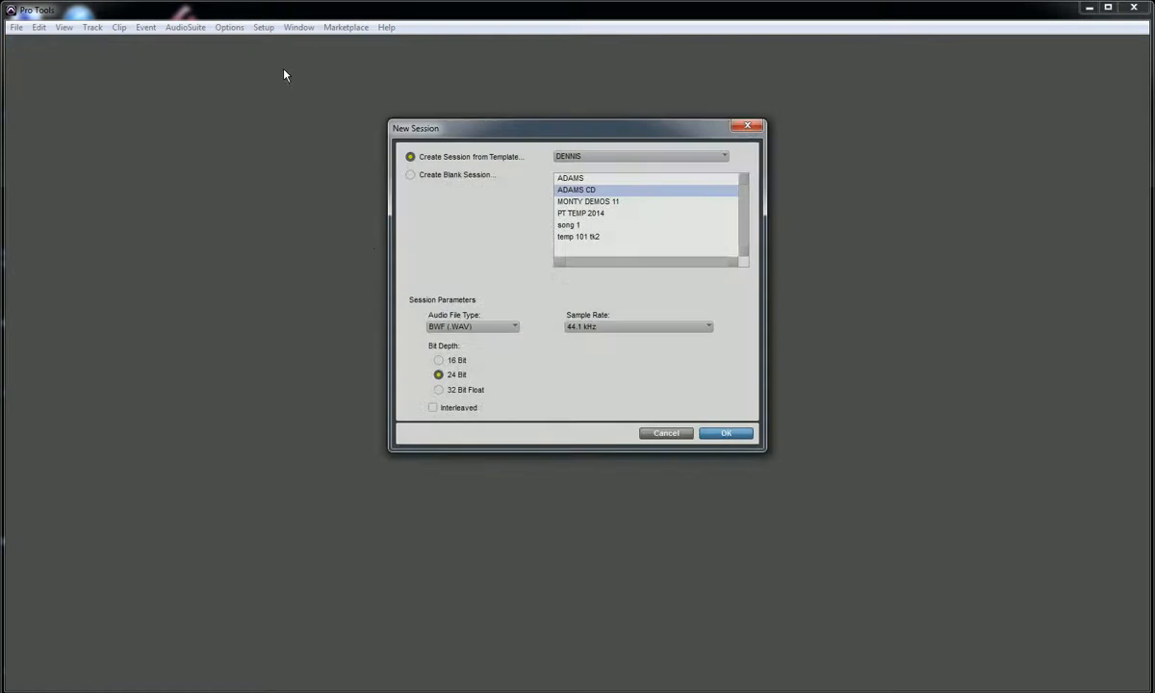
{"action": "left_click", "coordinate": [412, 177]}
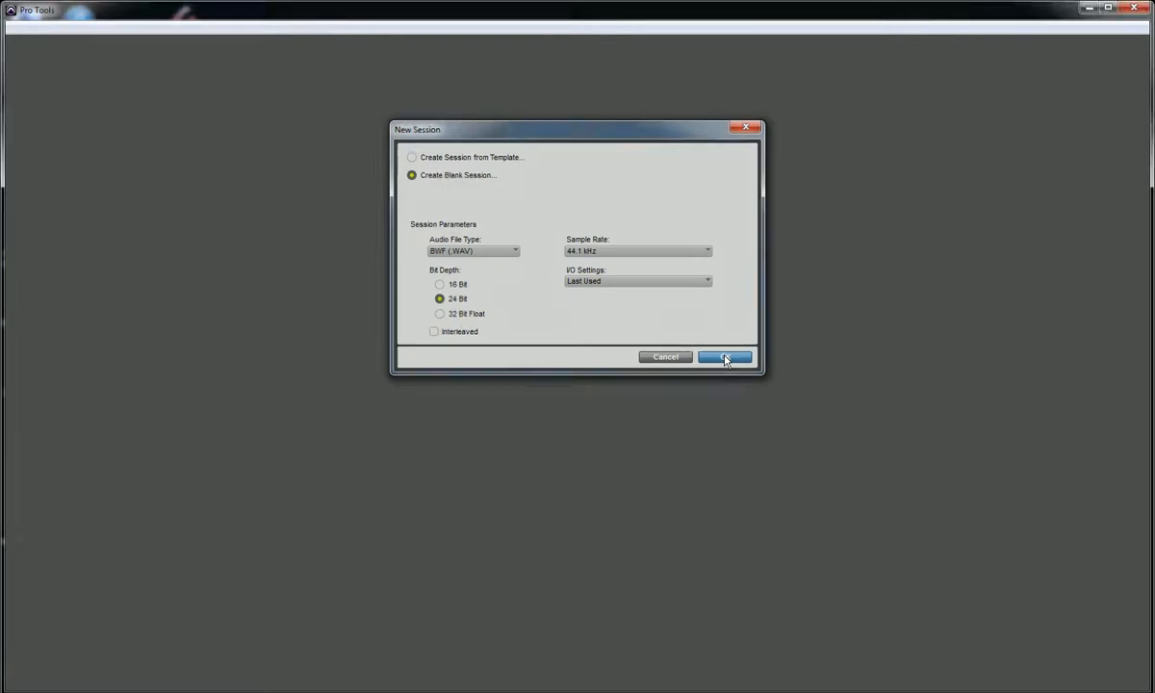
{"action": "left_click", "coordinate": [726, 358]}
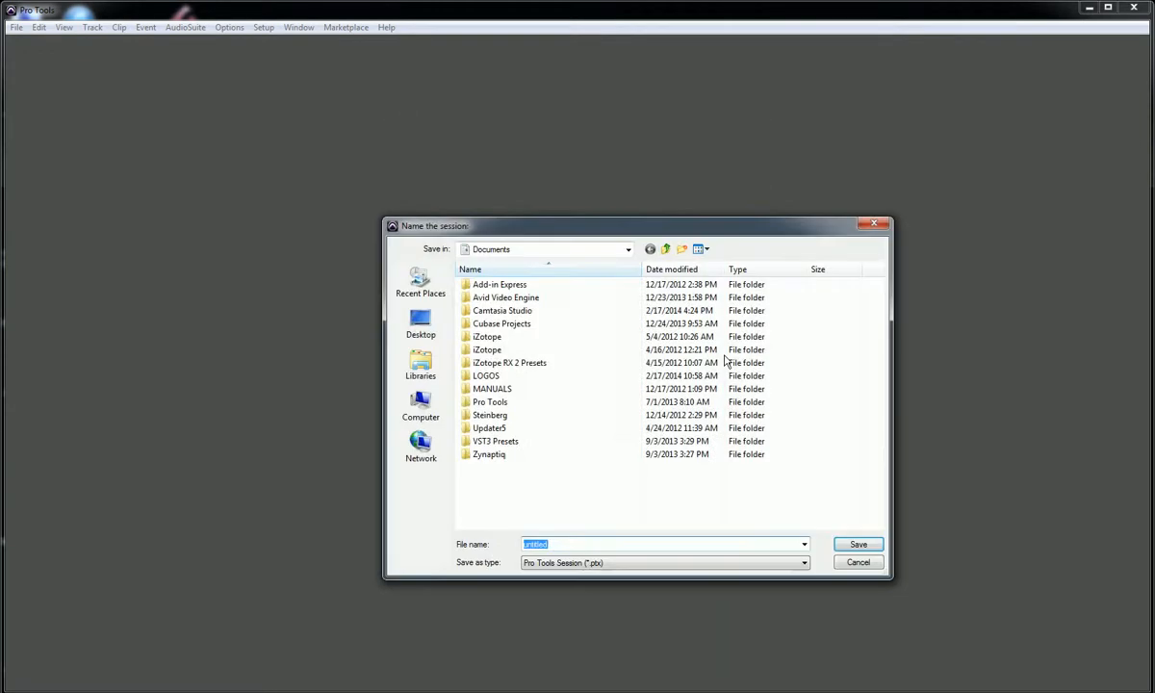
- Create a folder named "dans project" on the 2000 MAIN (E:) drive as the session's location
{"action": "left_click", "coordinate": [420, 404]}
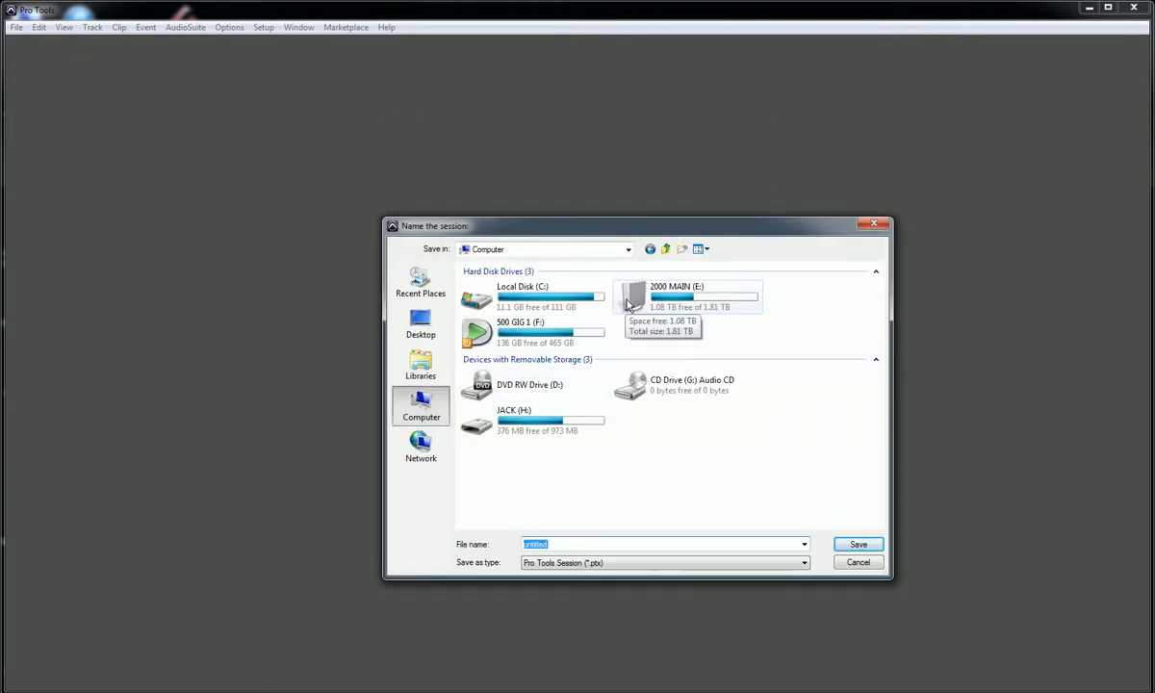
{"action": "double_click", "coordinate": [673, 294]}
{"action": "left_click", "coordinate": [682, 249]}
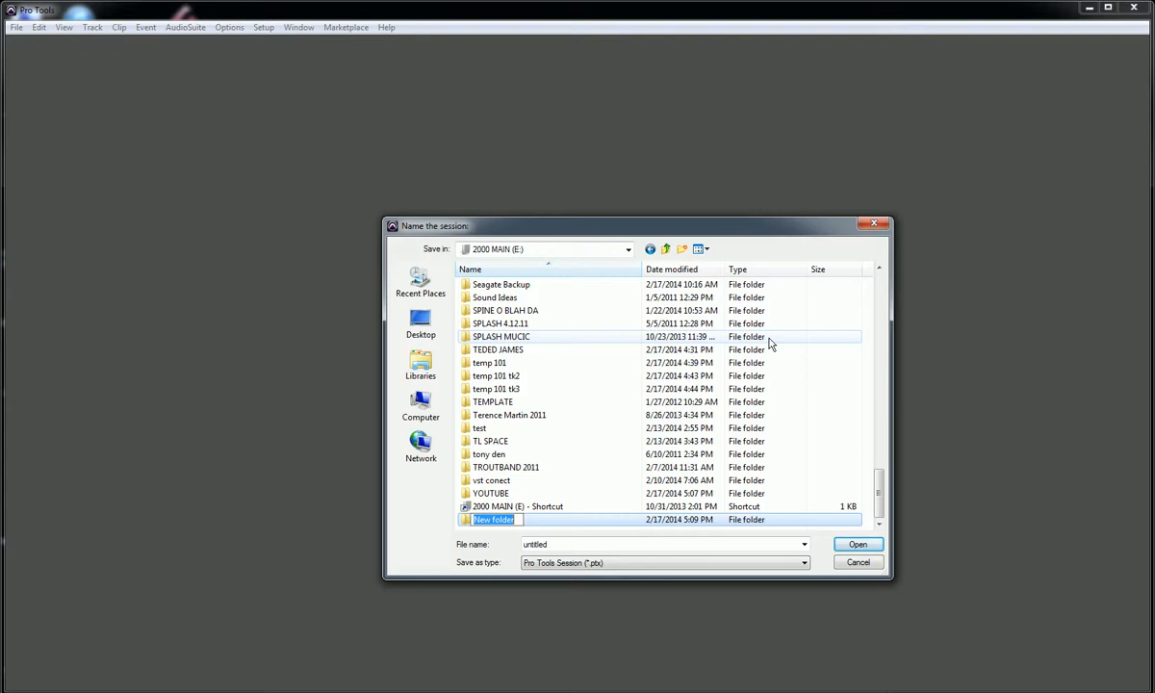
{"action": "type", "text": "dans project"}
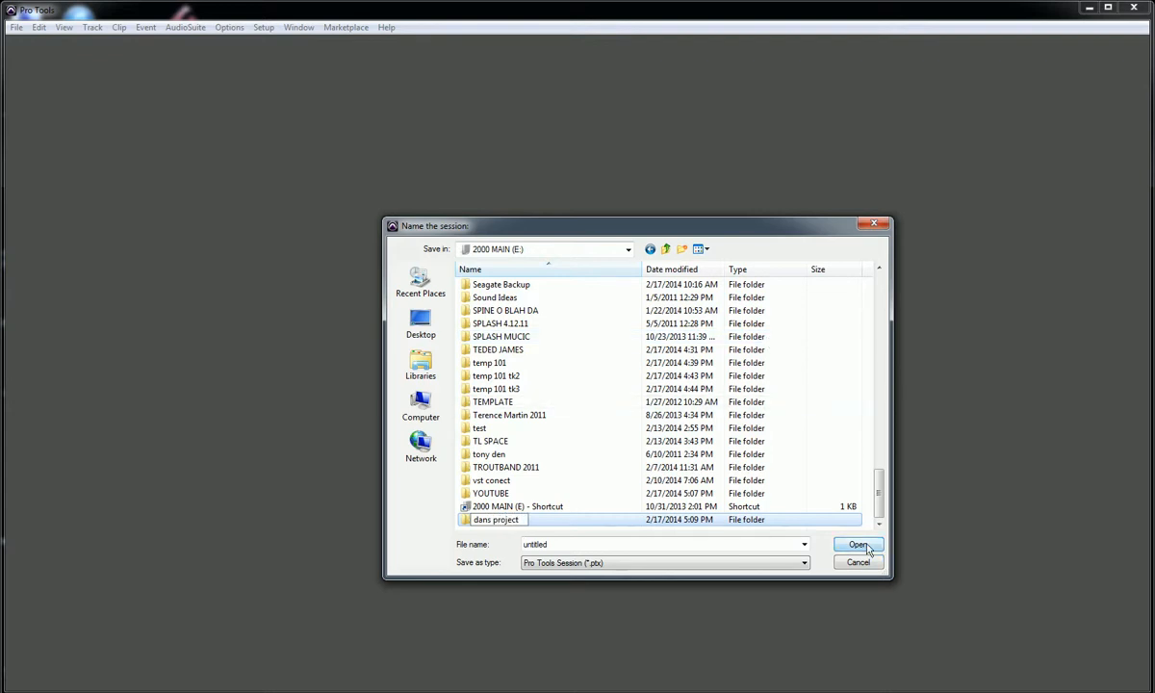
- Save the session as "song 1" inside the "dans project" folder
{"action": "double_click", "coordinate": [466, 521]}
{"action": "left_click", "coordinate": [587, 546]}
{"action": "type", "text": "song 1"}
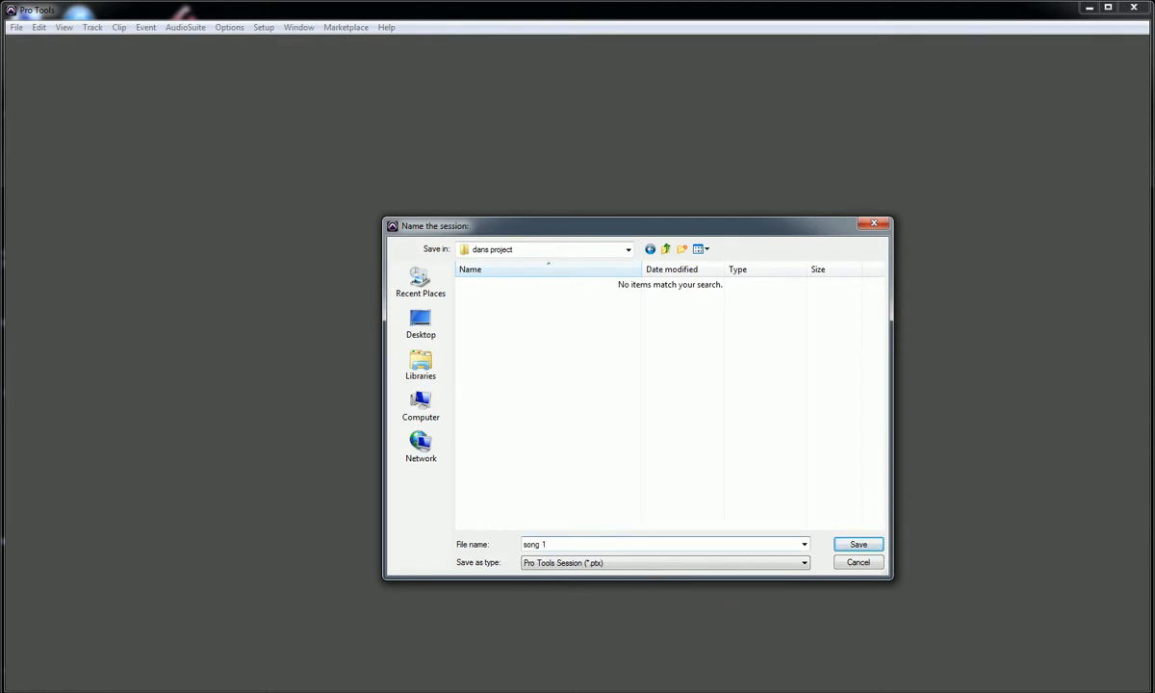
{"action": "left_click", "coordinate": [858, 545]}
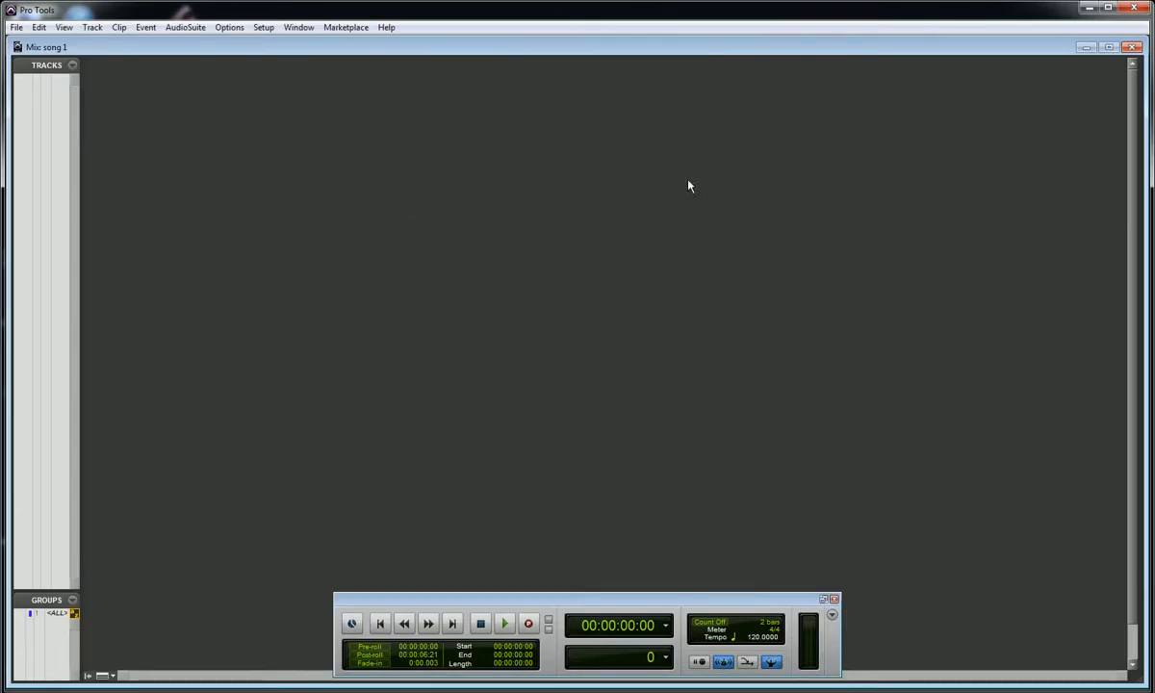
- In the Edit window, set up new tracks for two mono audio tracks and one stereo Master Fader
{"action": "key", "text": "ctrl+="}
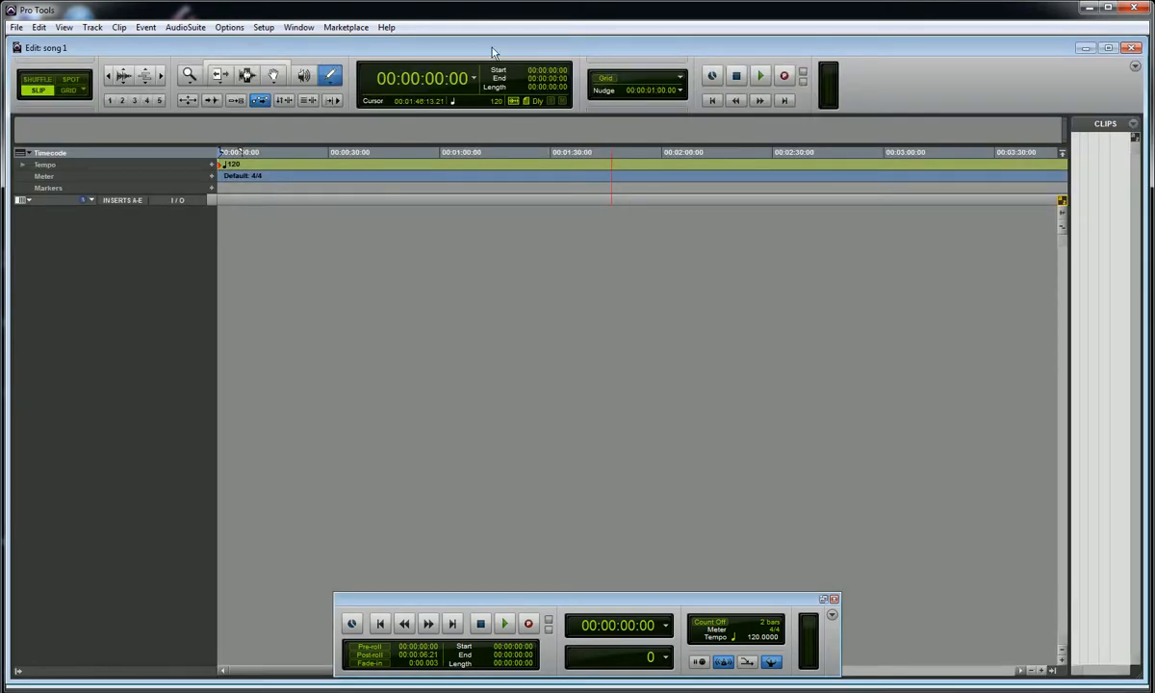
{"action": "left_click", "coordinate": [92, 29]}
{"action": "left_click", "coordinate": [96, 43]}
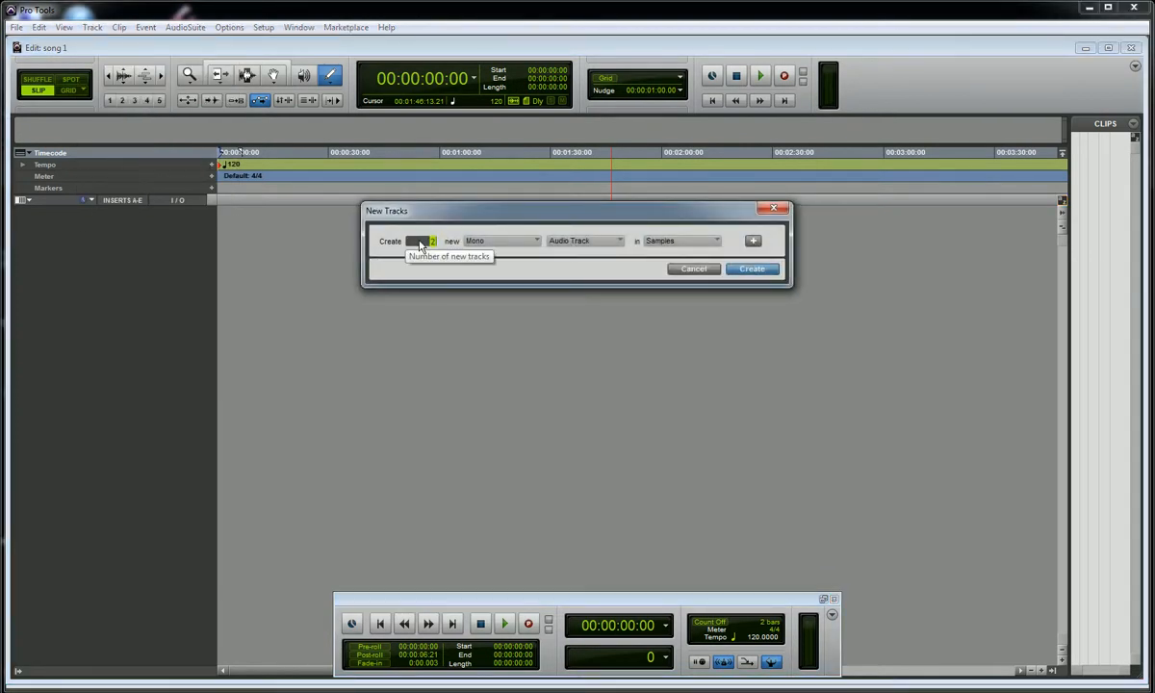
{"action": "left_click", "coordinate": [753, 241]}
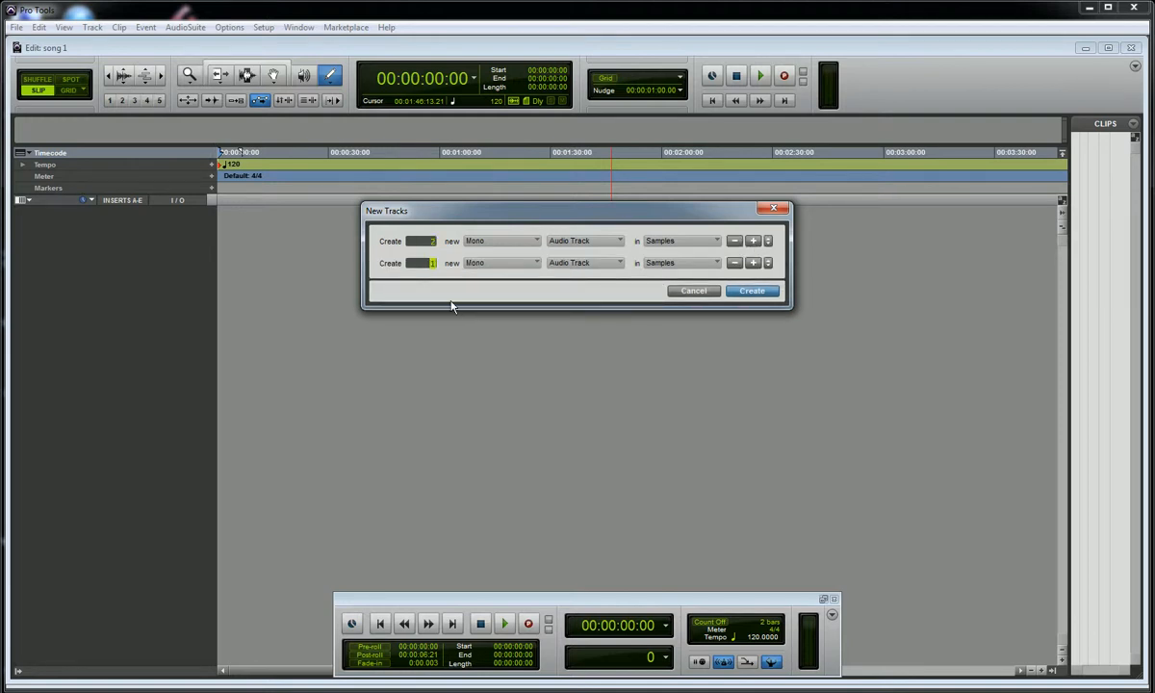
{"action": "left_click", "coordinate": [472, 267]}
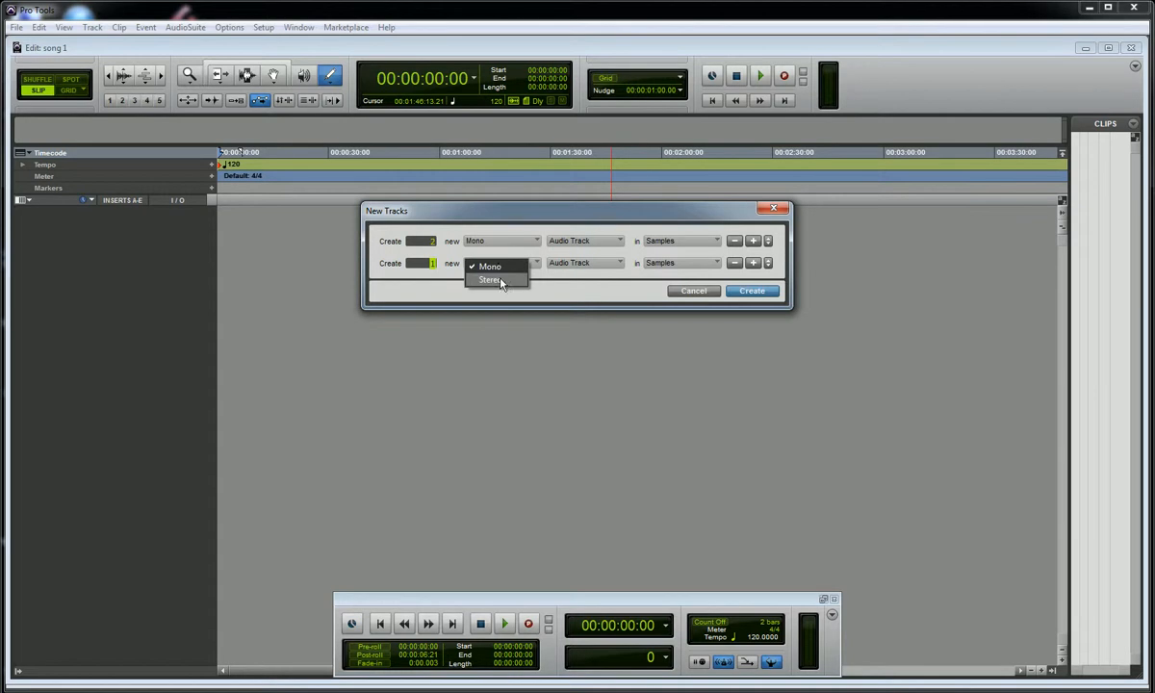
{"action": "left_click", "coordinate": [477, 279]}
{"action": "left_click", "coordinate": [580, 265]}
{"action": "left_click", "coordinate": [587, 292]}
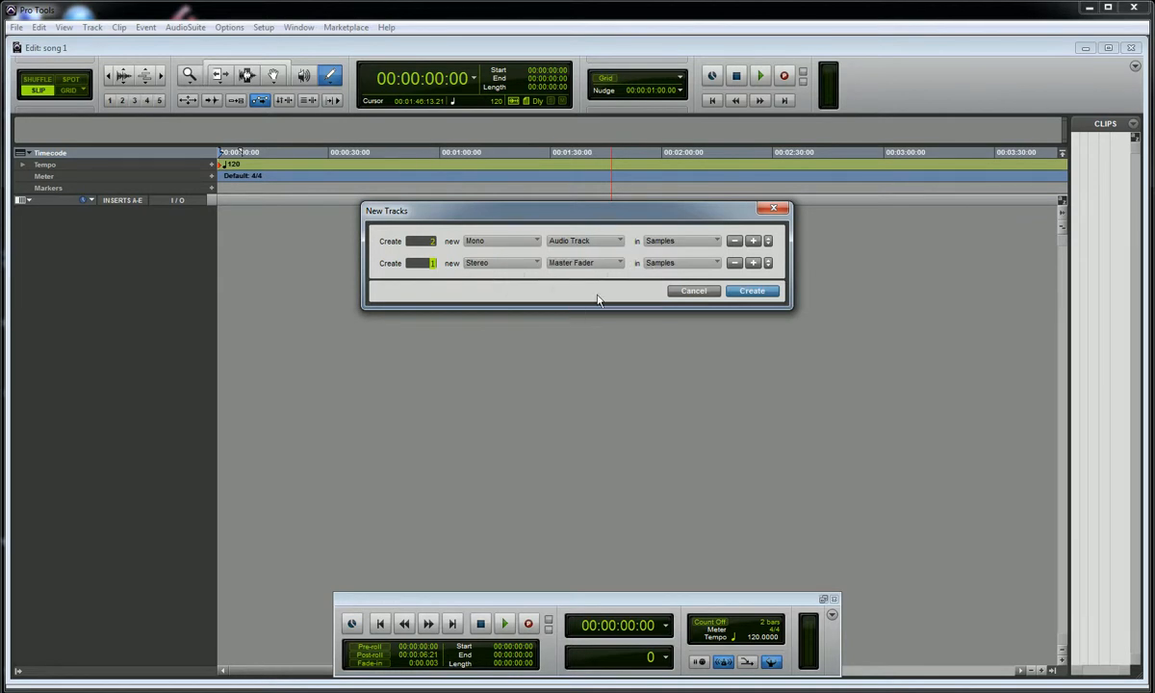
- Add one stereo Aux Input to the new track list and create all the tracks
{"action": "left_click", "coordinate": [754, 264]}
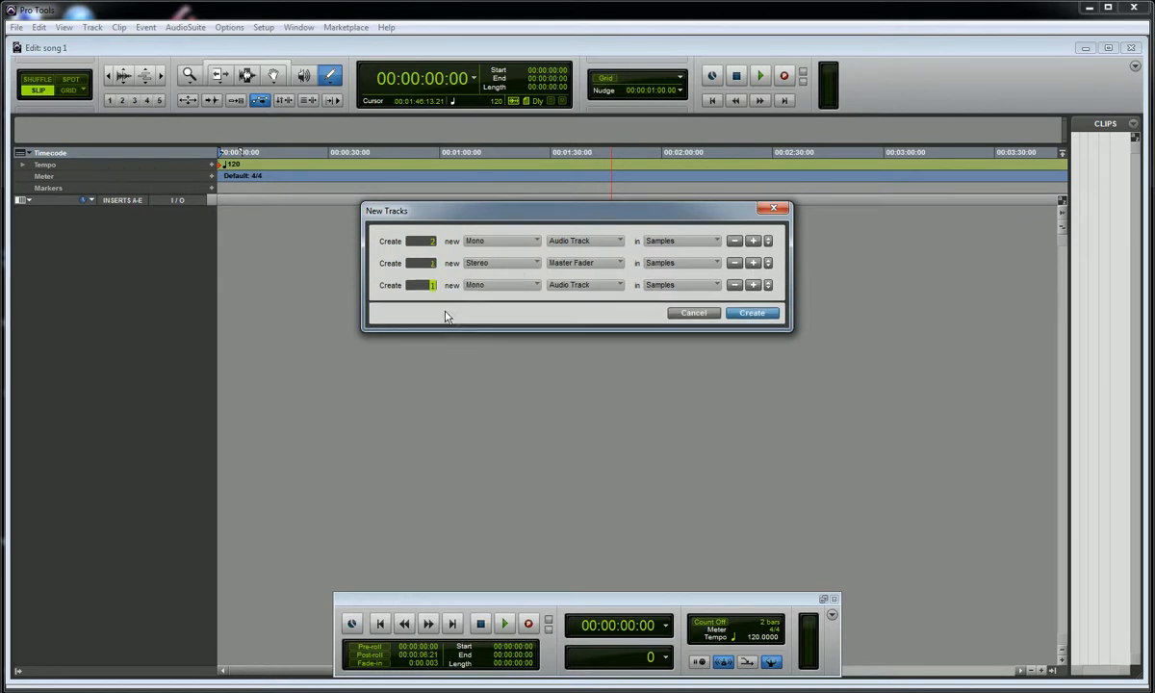
{"action": "left_click", "coordinate": [504, 286]}
{"action": "left_click", "coordinate": [500, 302]}
{"action": "left_click", "coordinate": [586, 285]}
{"action": "left_click", "coordinate": [596, 303]}
{"action": "left_click", "coordinate": [746, 315]}
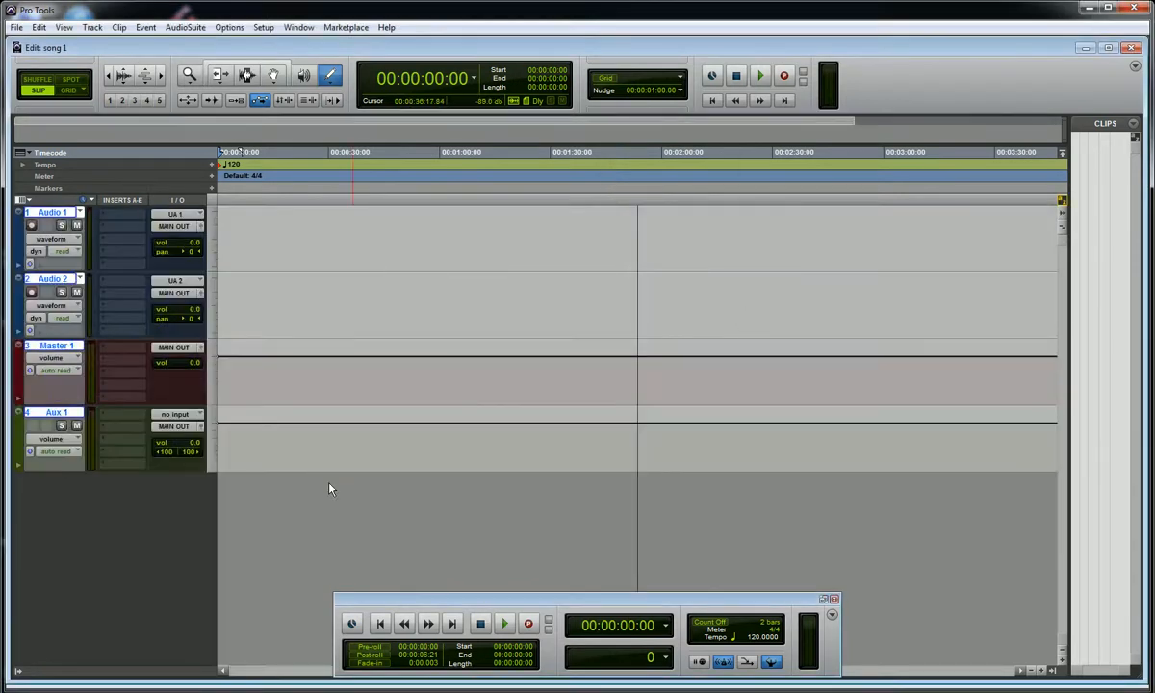
- Rename the first audio track VOCAL and the second audio track GUITAR
{"action": "double_click", "coordinate": [66, 215]}
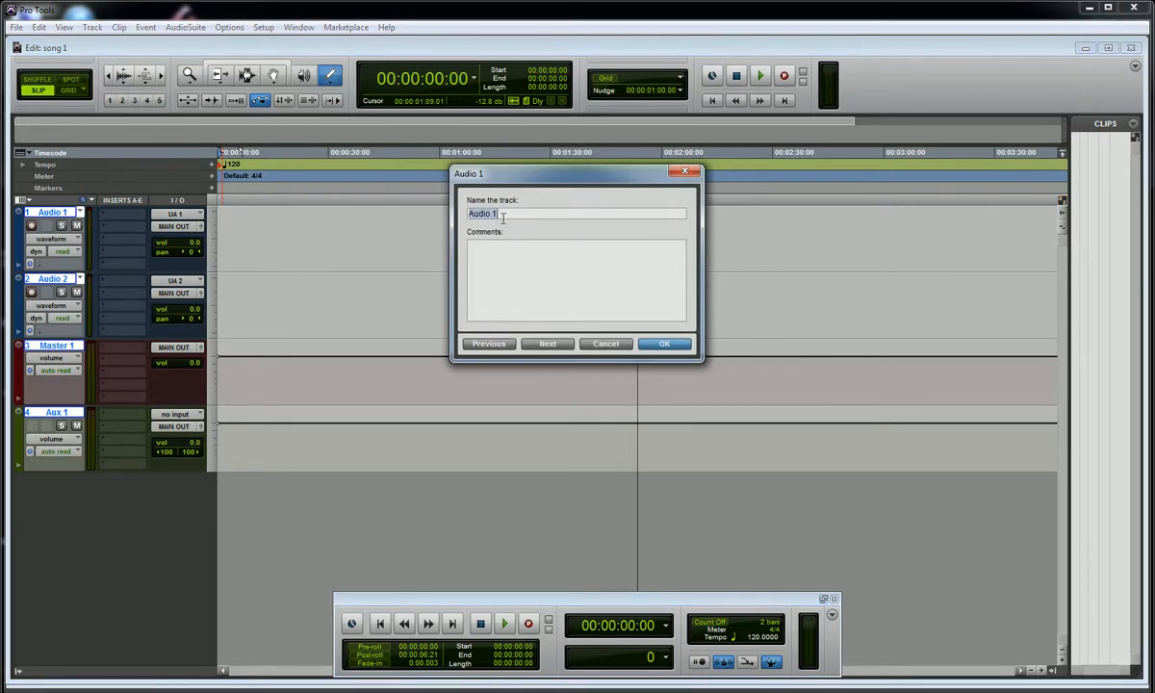
{"action": "type", "text": "VCOA"}
{"action": "key", "text": "BackSpace"}
{"action": "key", "text": "BackSpace"}
{"action": "key", "text": "BackSpace"}
{"action": "type", "text": "OCAL"}
{"action": "key", "text": "ctrl+Right"}
{"action": "type", "text": "GUITAR"}
- Leave the master track's name as it is and rename the aux track REVERB
{"action": "key", "text": "ctrl+Right"}
{"action": "key", "text": "ctrl+Right"}
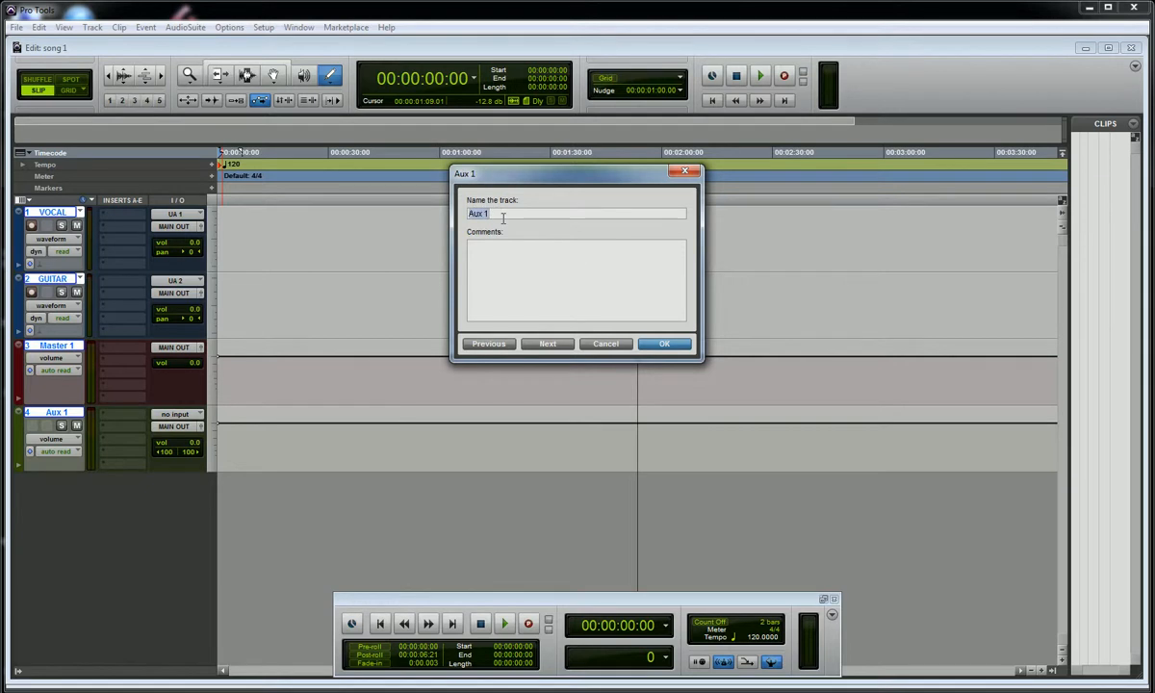
{"action": "type", "text": "REVERB"}
{"action": "key", "text": "Return"}
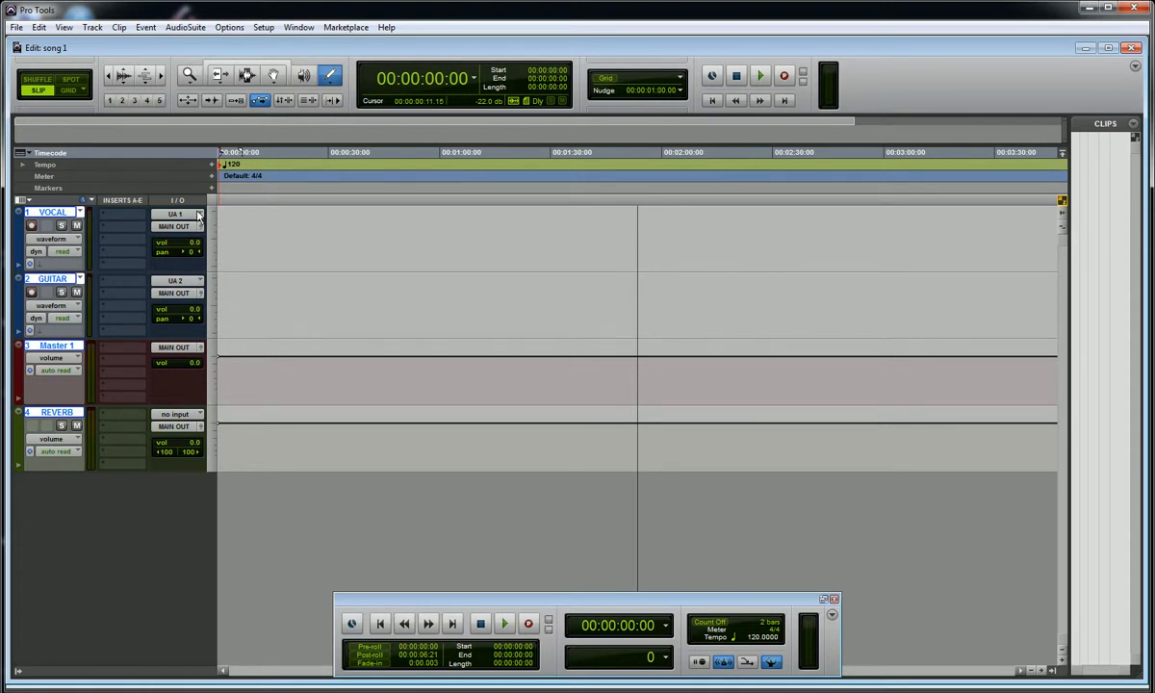
- Assign interface input UA 1 (Mono) to the VOCAL track and UA 2 (Mono) to the GUITAR track
{"action": "left_click", "coordinate": [198, 216]}
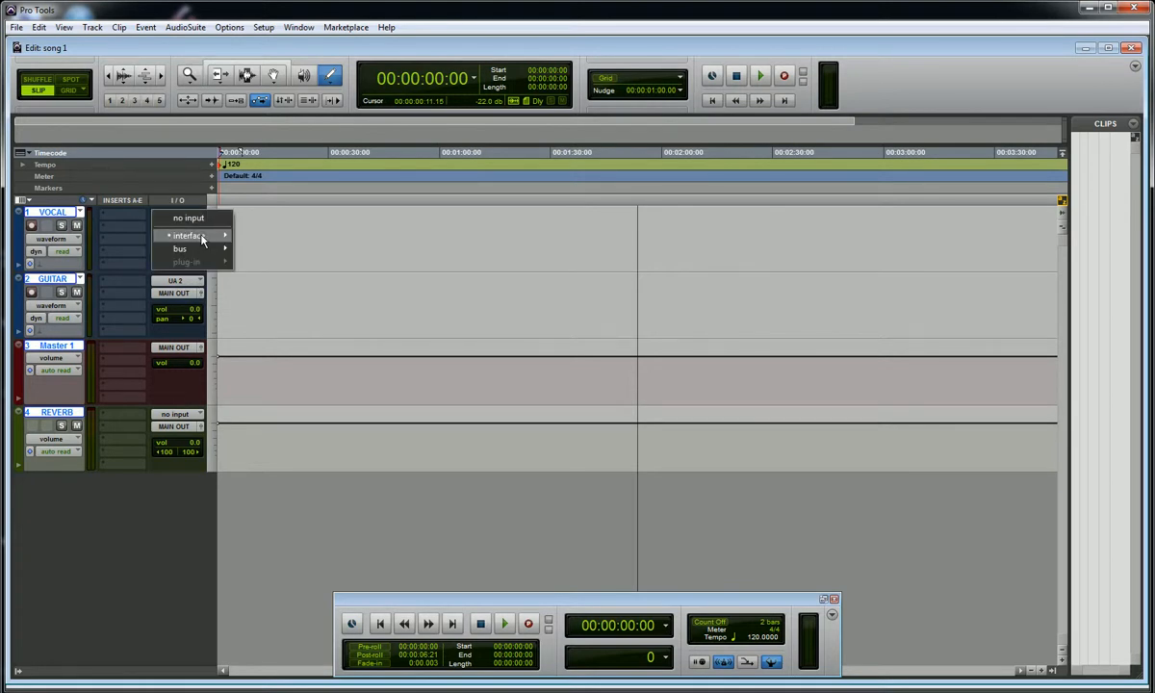
{"action": "mouse_move", "coordinate": [205, 235]}
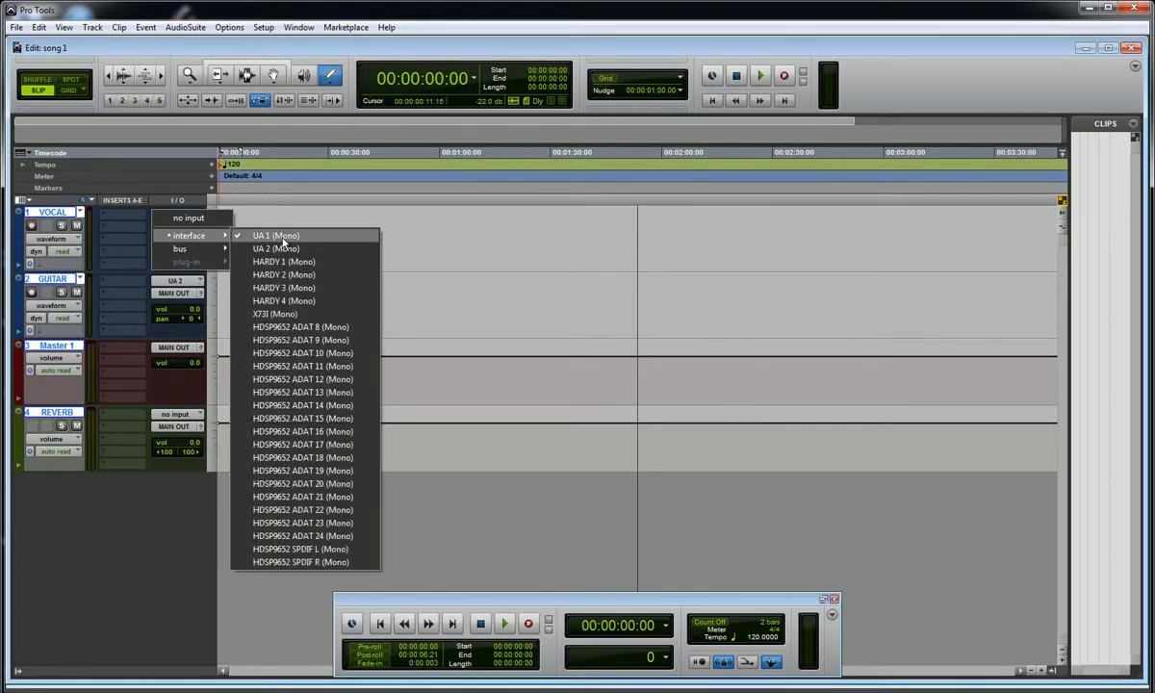
{"action": "left_click", "coordinate": [281, 237]}
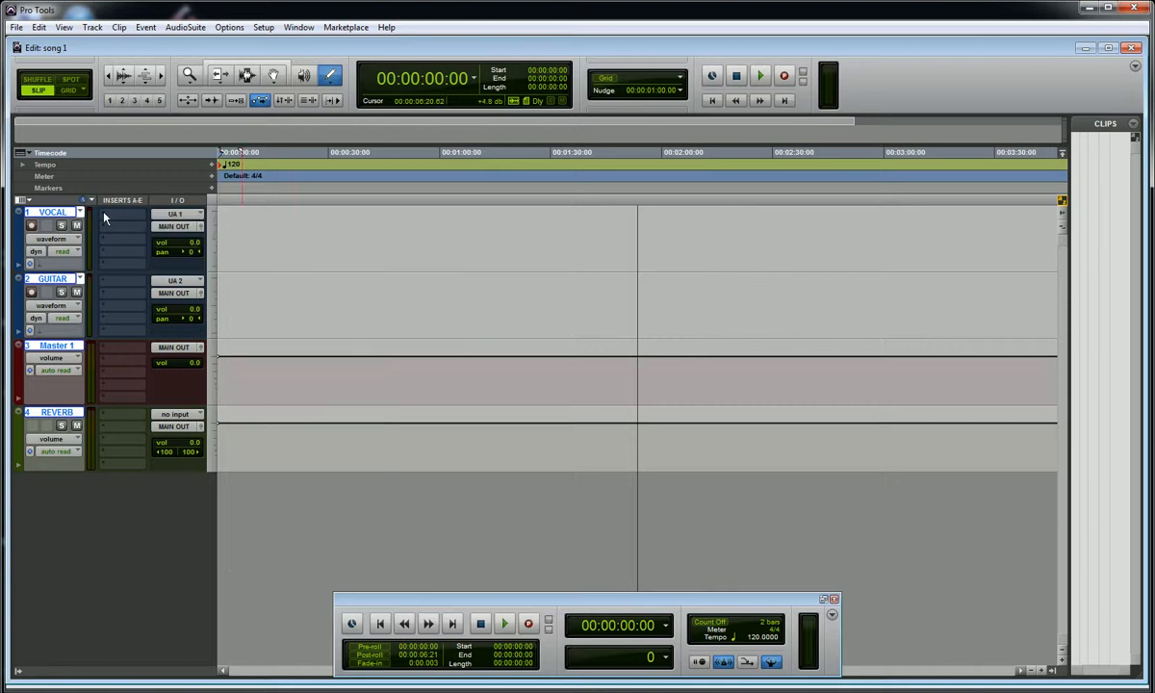
{"action": "left_click", "coordinate": [187, 282]}
{"action": "mouse_move", "coordinate": [193, 301]}
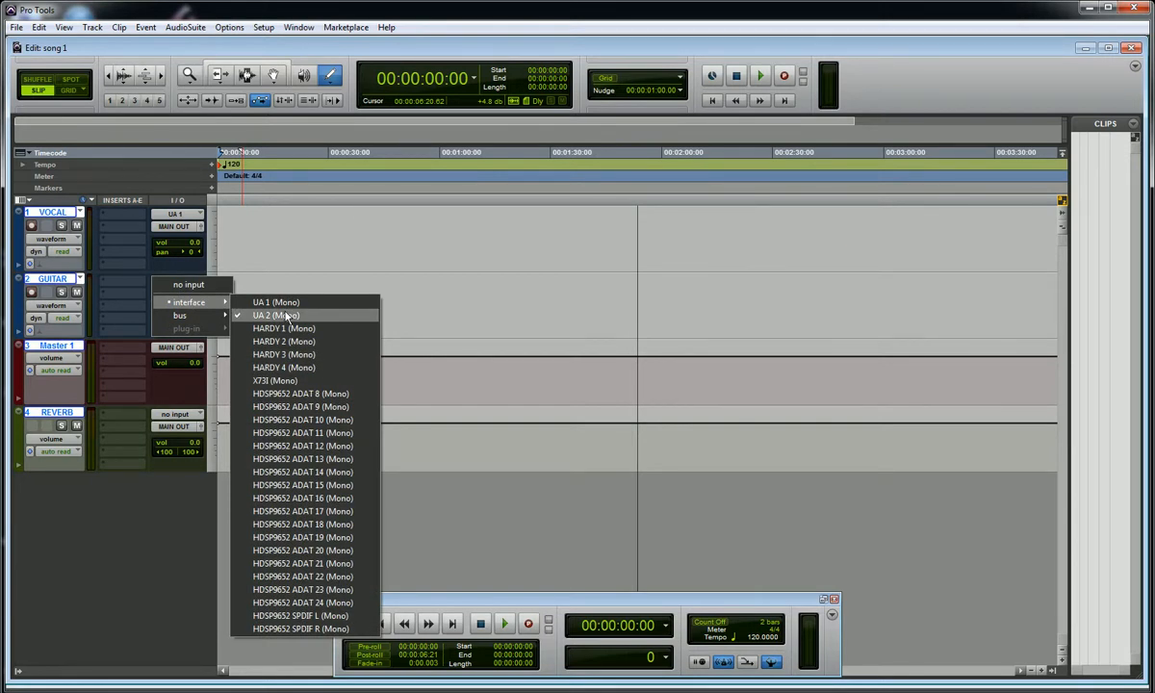
{"action": "left_click", "coordinate": [286, 316]}
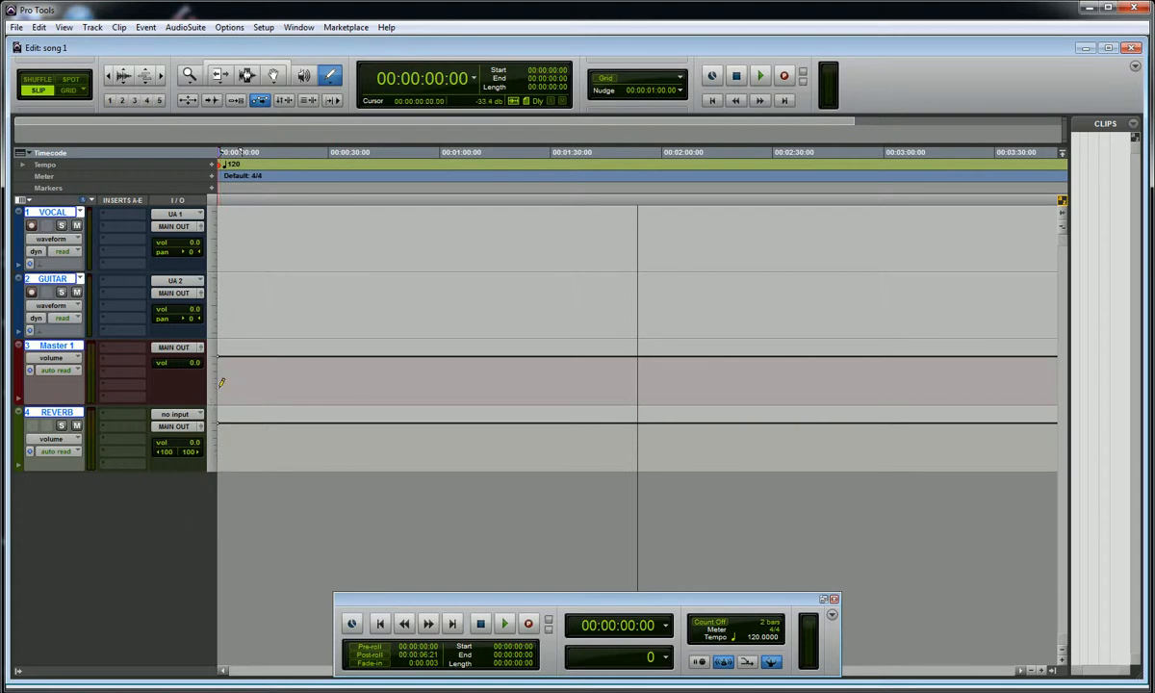
- In the Mix window, insert the multichannel D-Verb (stereo) reverb on the REVERB track and set its size to Medium
{"action": "key", "text": "ctrl+equal"}
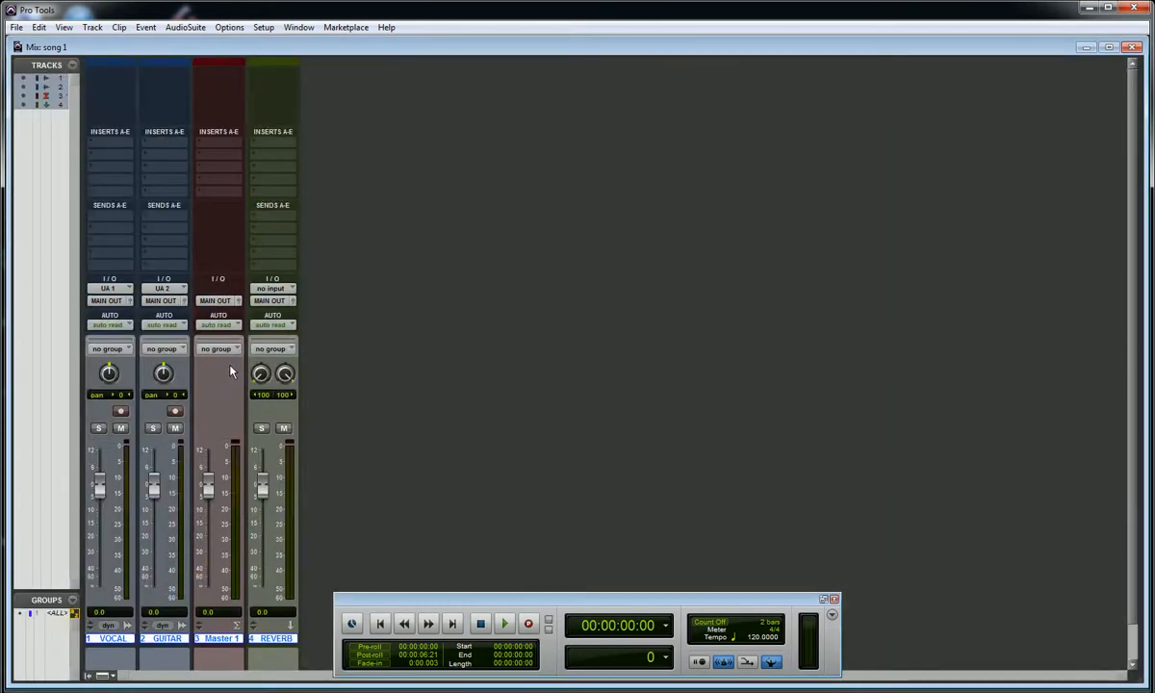
{"action": "left_click", "coordinate": [275, 149]}
{"action": "mouse_move", "coordinate": [311, 195]}
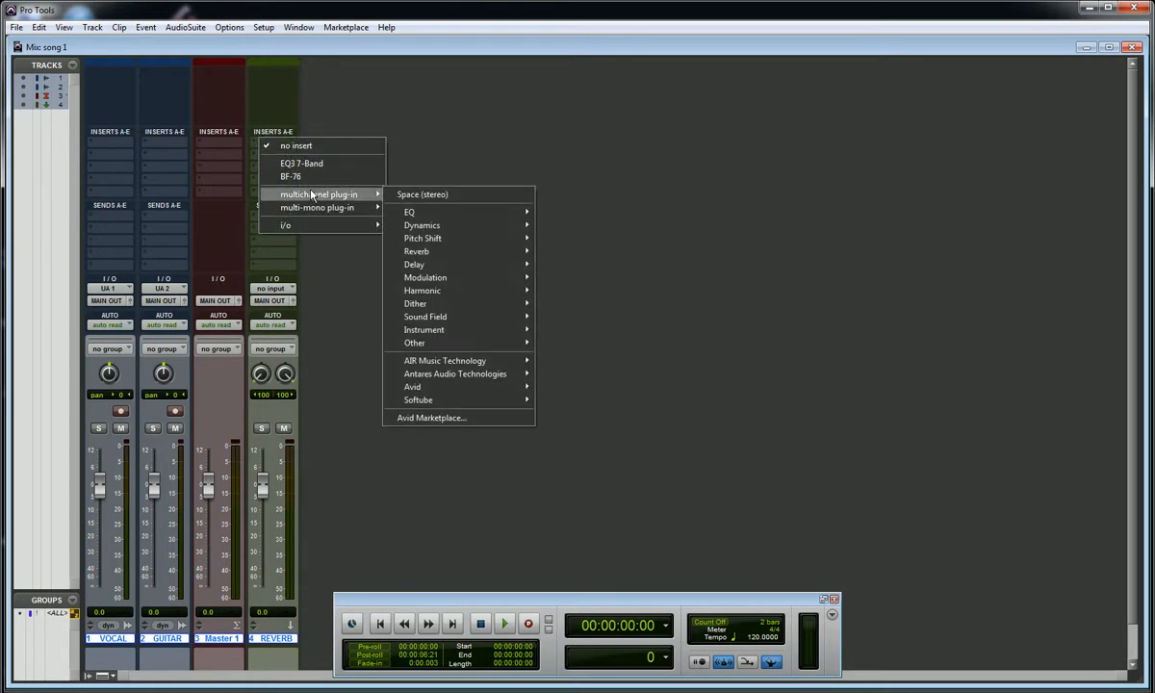
{"action": "mouse_move", "coordinate": [458, 254]}
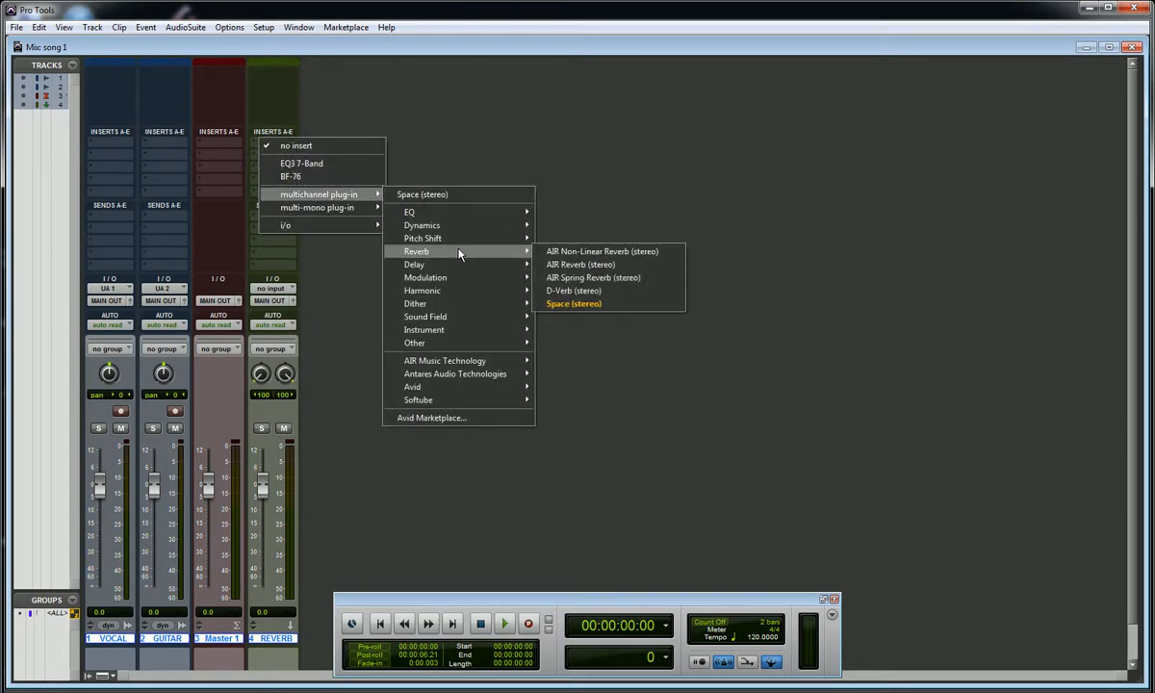
{"action": "left_click", "coordinate": [578, 291]}
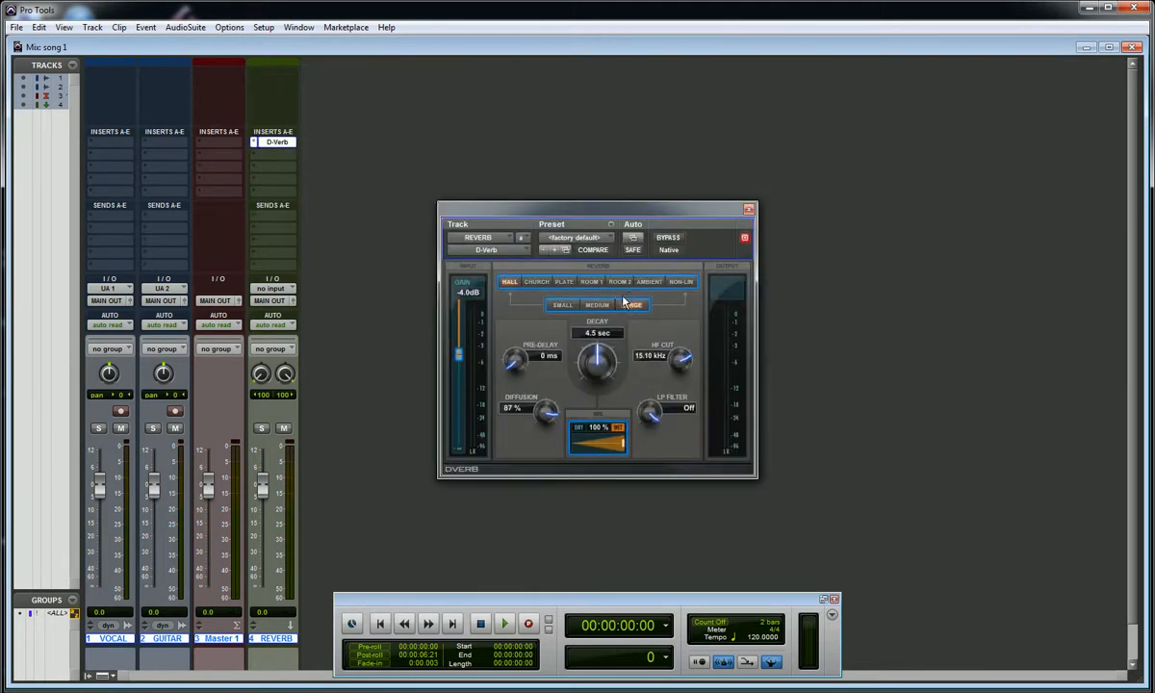
{"action": "left_click", "coordinate": [599, 305]}
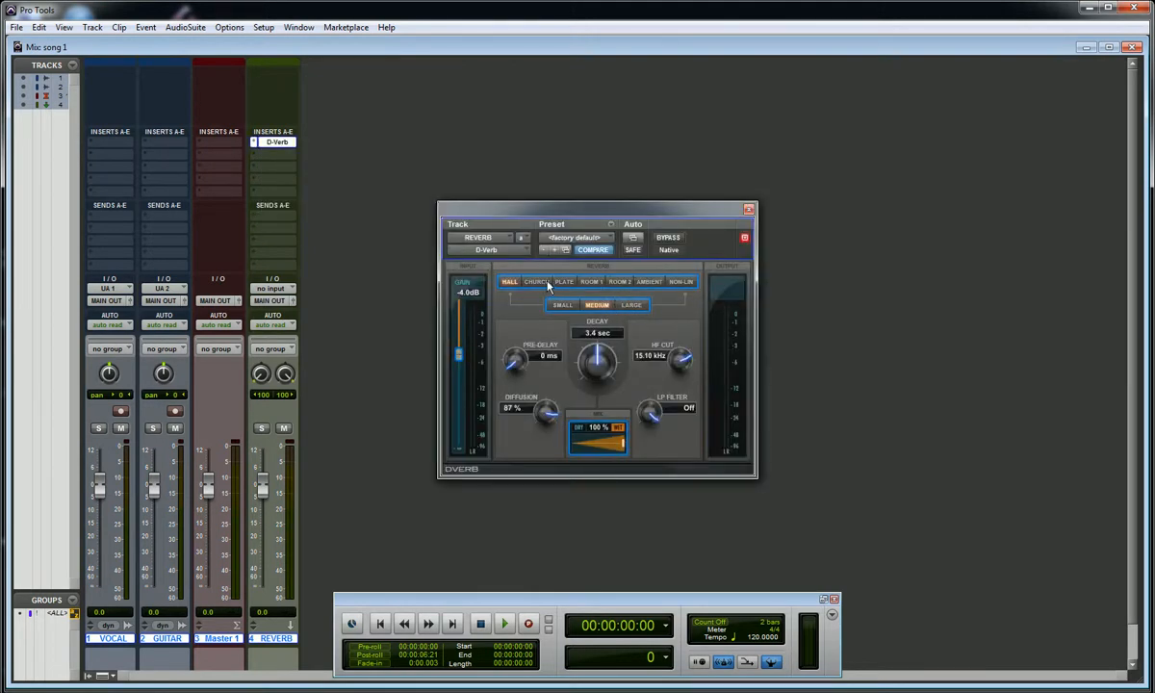
{"action": "left_click", "coordinate": [748, 212]}
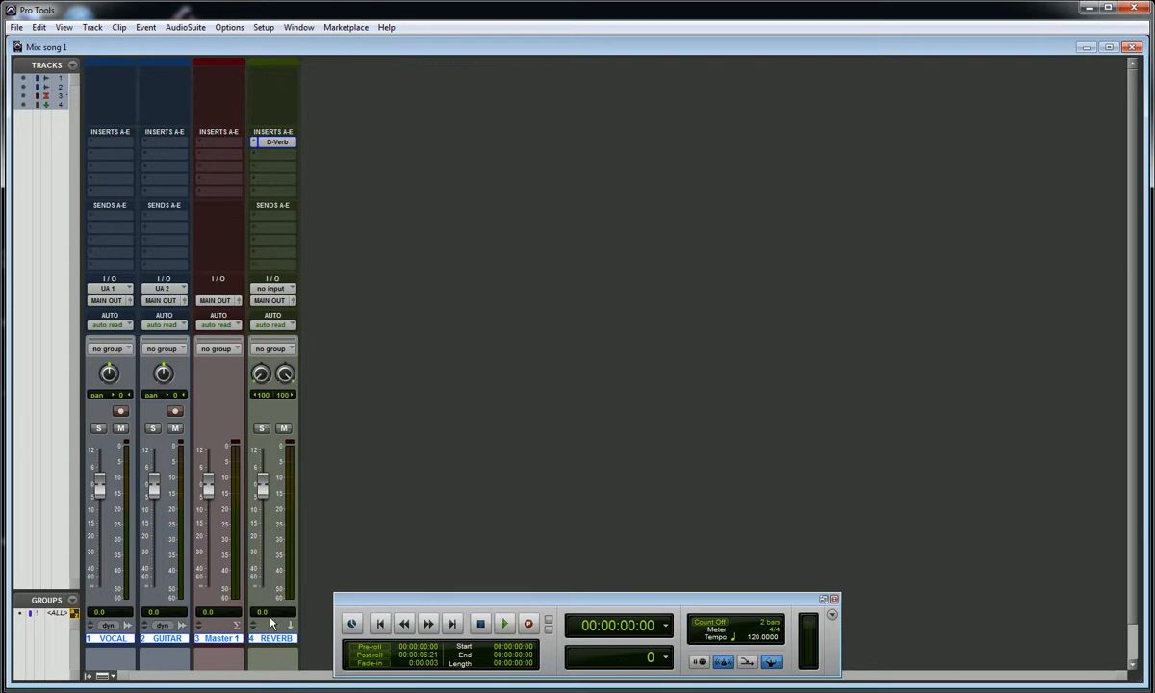
- Set the REVERB track's input to Bus 1-2 (Stereo)
{"action": "left_click", "coordinate": [271, 288]}
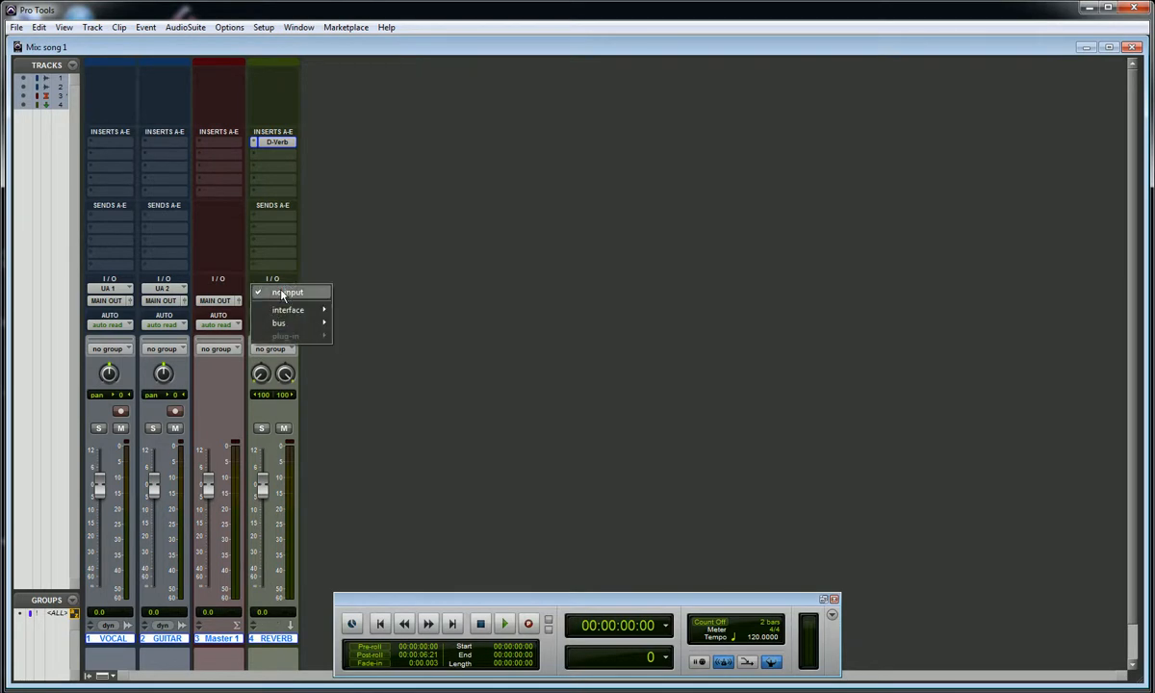
{"action": "mouse_move", "coordinate": [293, 324]}
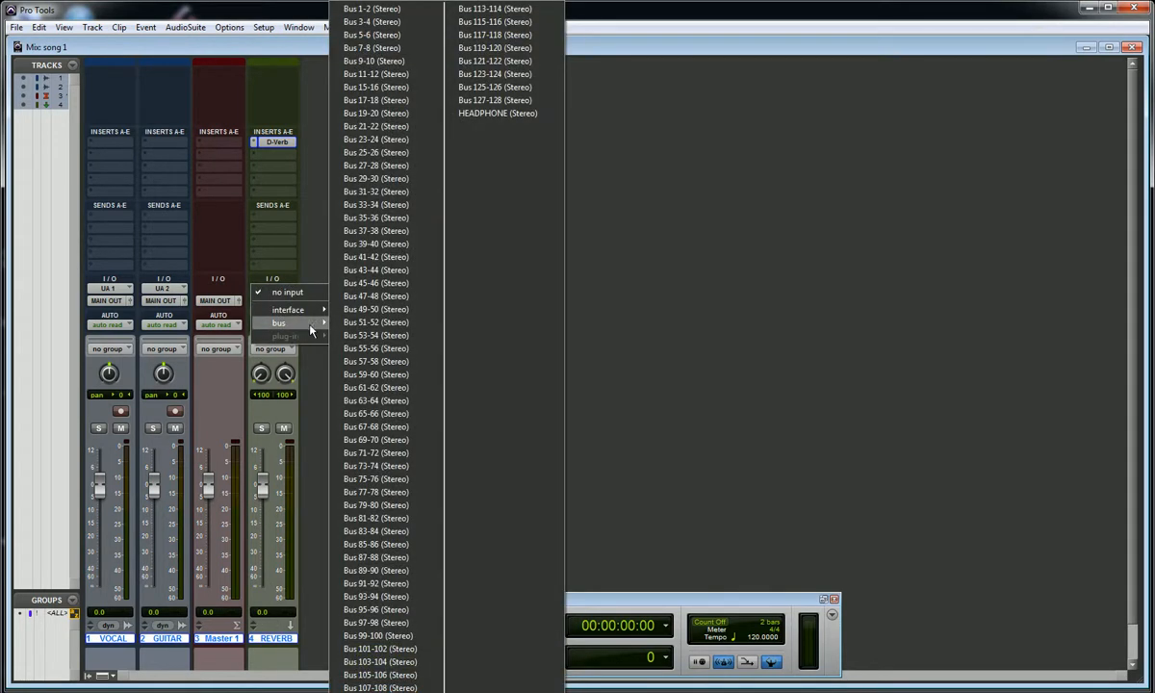
{"action": "left_click", "coordinate": [372, 10]}
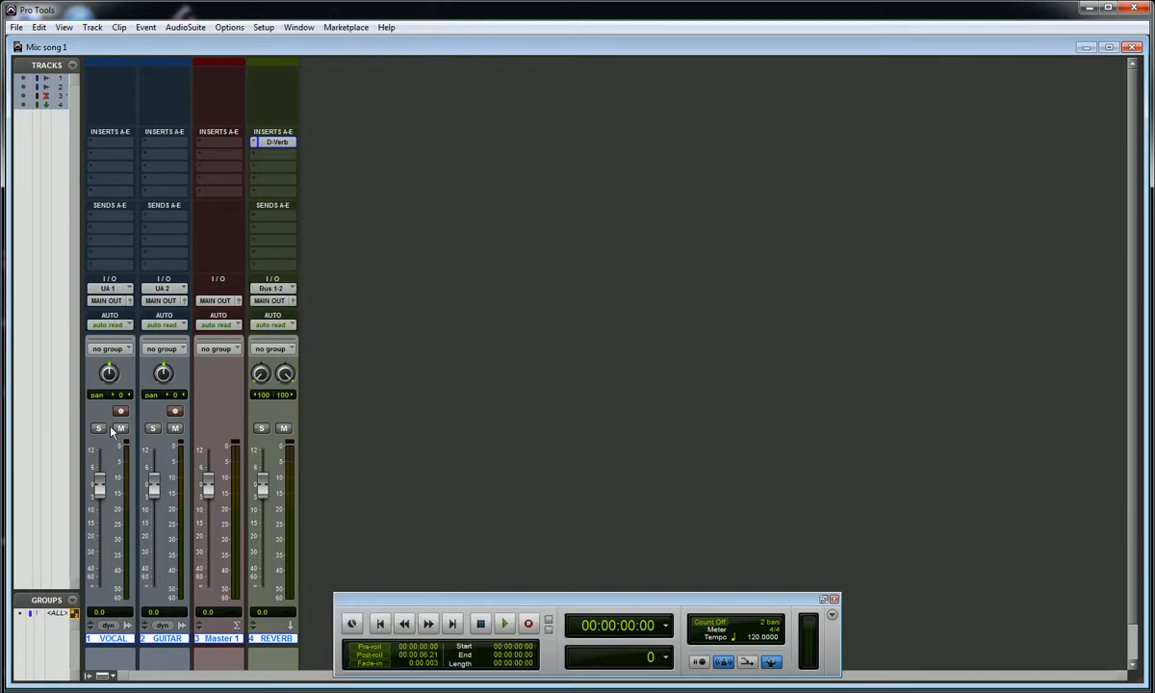
- Assign the first send of the VOCAL track to Bus 1-2 (Stereo) and close its send window
{"action": "left_click", "coordinate": [122, 221]}
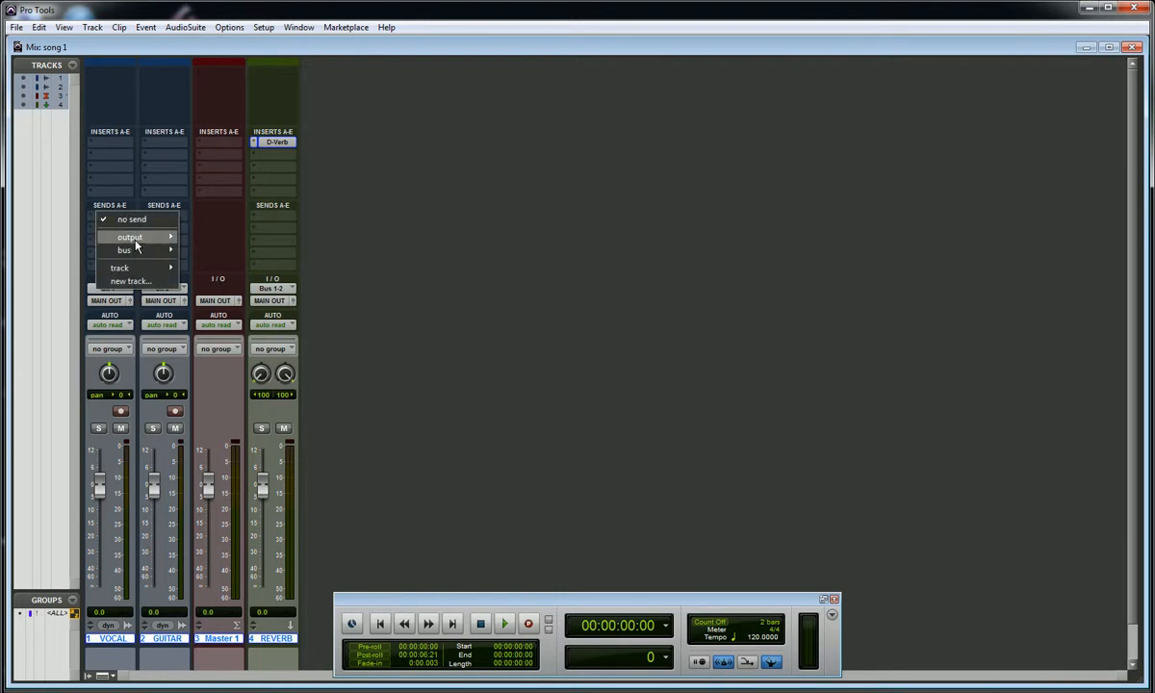
{"action": "mouse_move", "coordinate": [134, 250]}
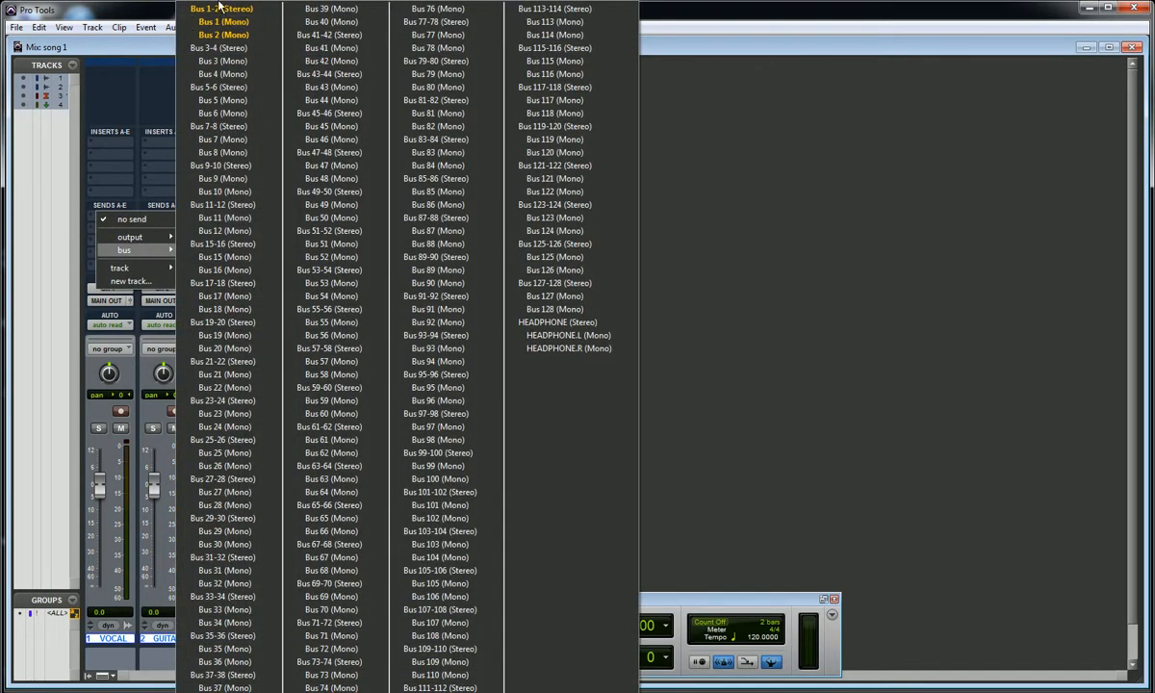
{"action": "left_click", "coordinate": [220, 9]}
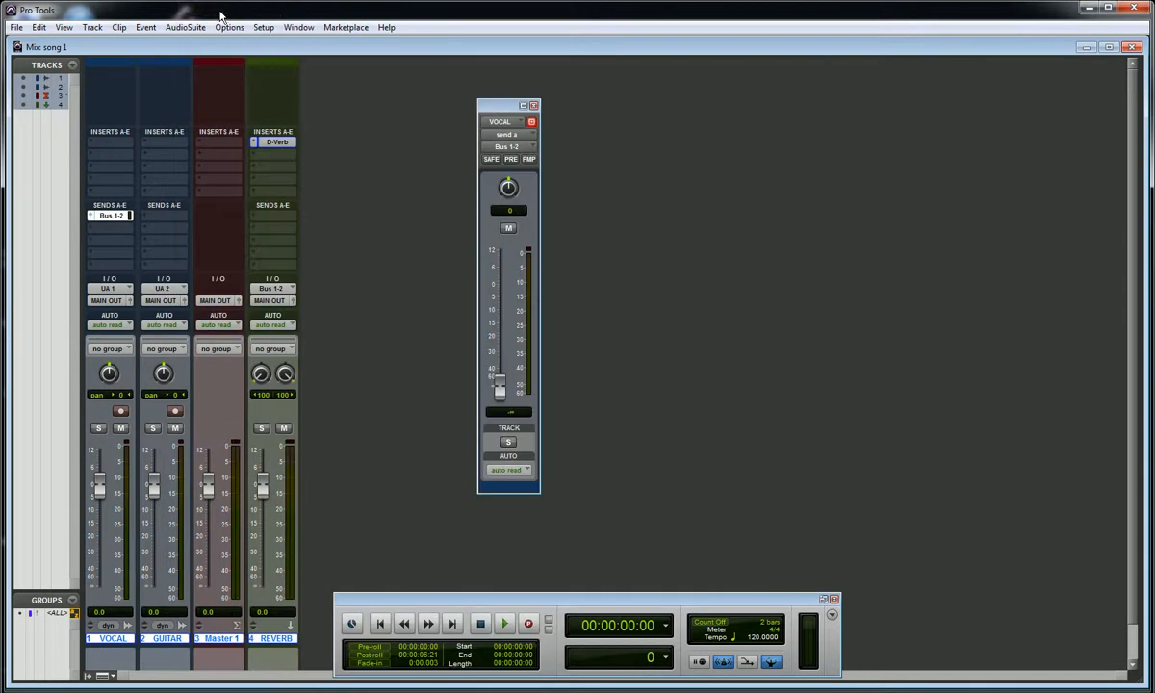
{"action": "left_click", "coordinate": [114, 218]}
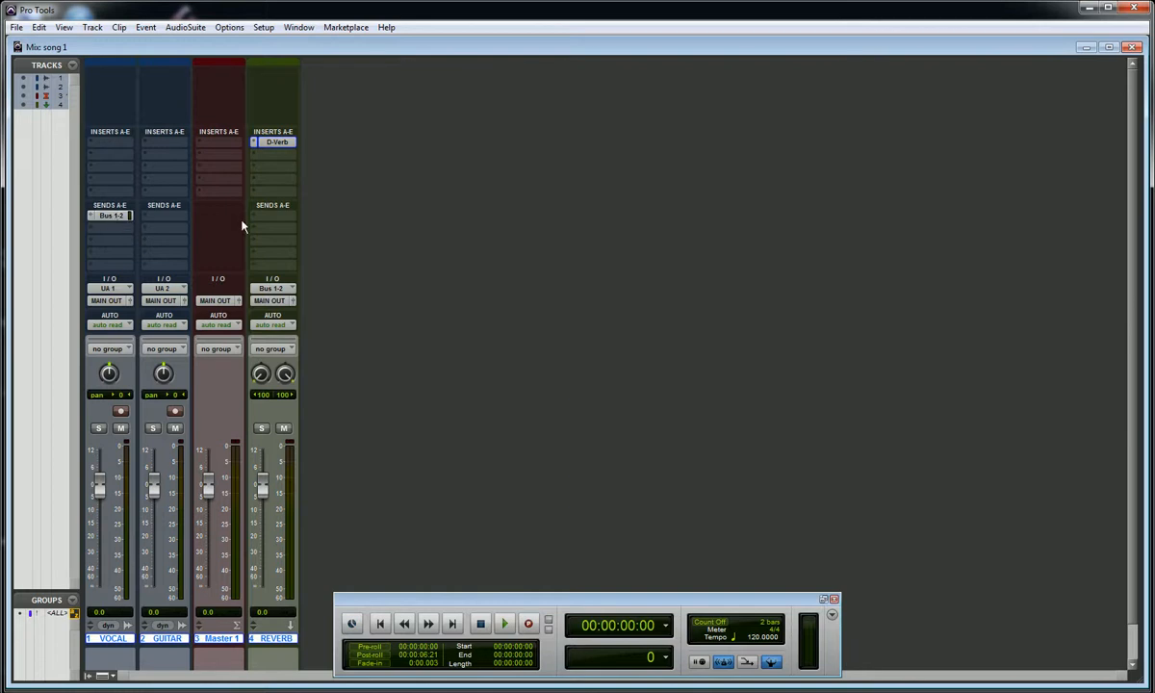
- Reselect Bus 1-2 (Stereo) for the VOCAL track's send, raise the send level and close the send window
{"action": "left_click", "coordinate": [93, 215]}
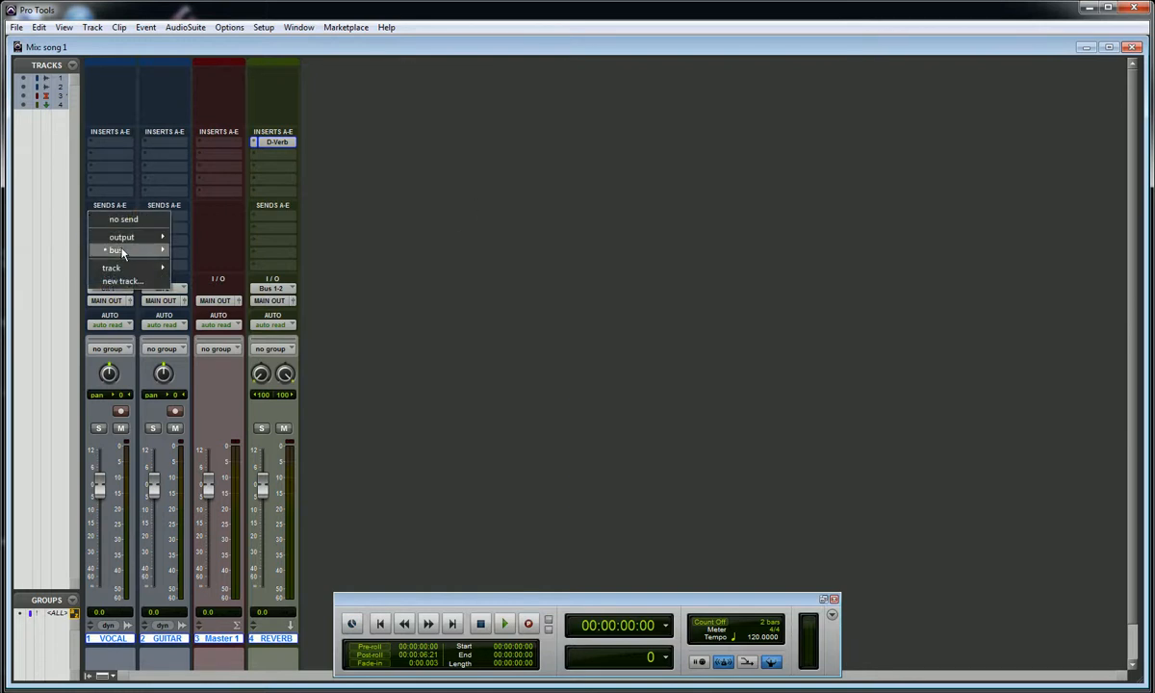
{"action": "mouse_move", "coordinate": [144, 251]}
{"action": "left_click", "coordinate": [208, 11]}
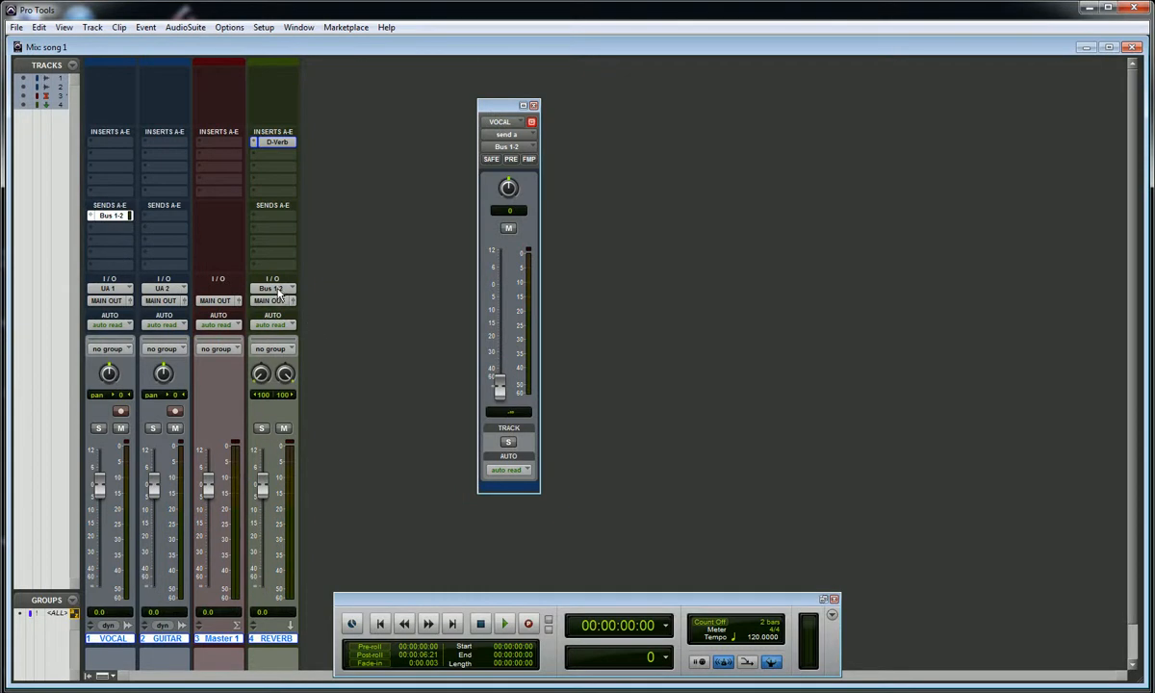
{"action": "left_click_drag", "start_coordinate": [500, 387], "coordinate": [501, 328]}
{"action": "left_click", "coordinate": [534, 105]}
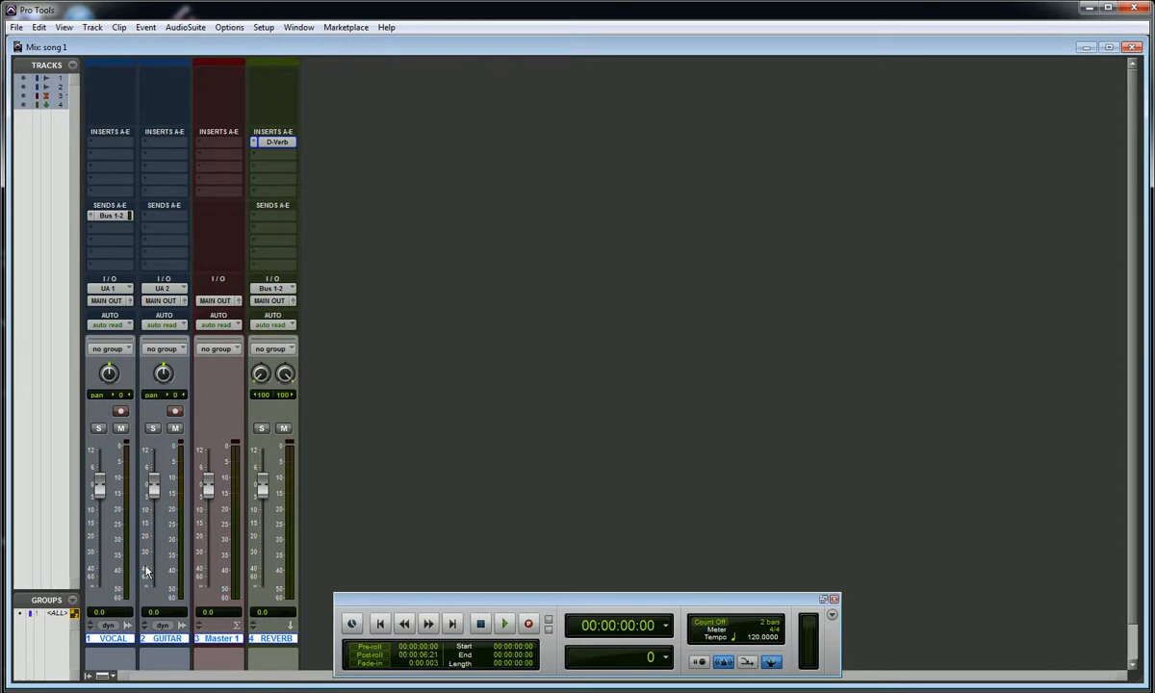
- Assign the first send of the GUITAR track to Bus 1-2 (Stereo) and close its send window
{"action": "left_click", "coordinate": [163, 215]}
{"action": "mouse_move", "coordinate": [234, 253]}
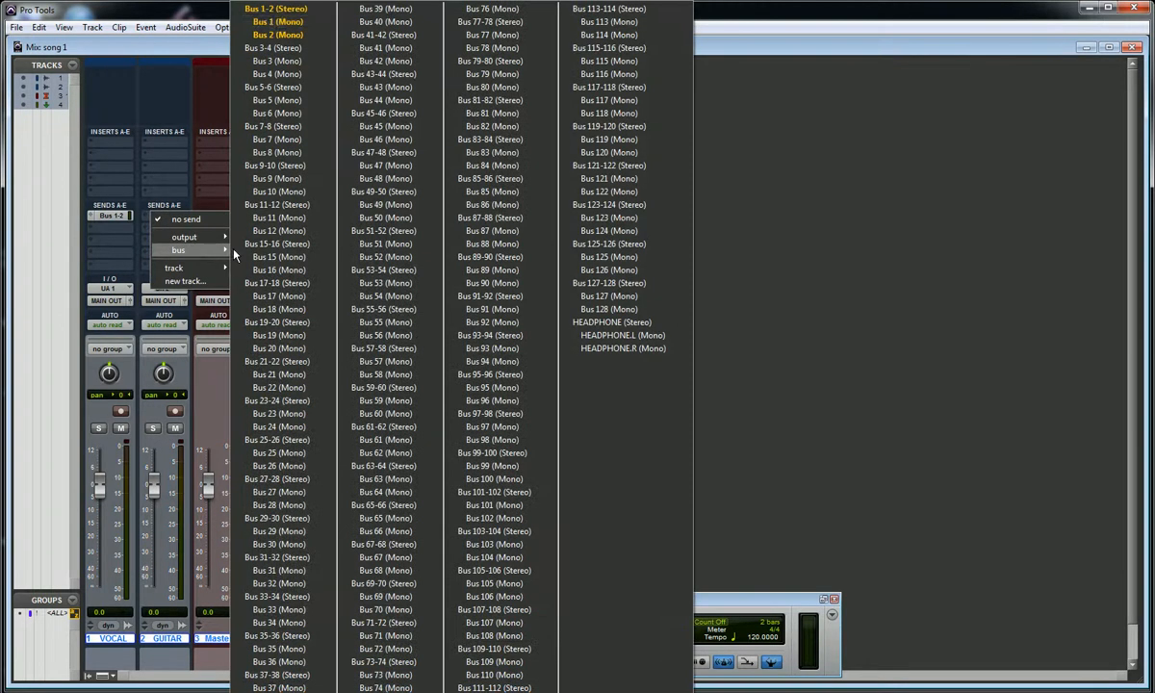
{"action": "left_click", "coordinate": [276, 9]}
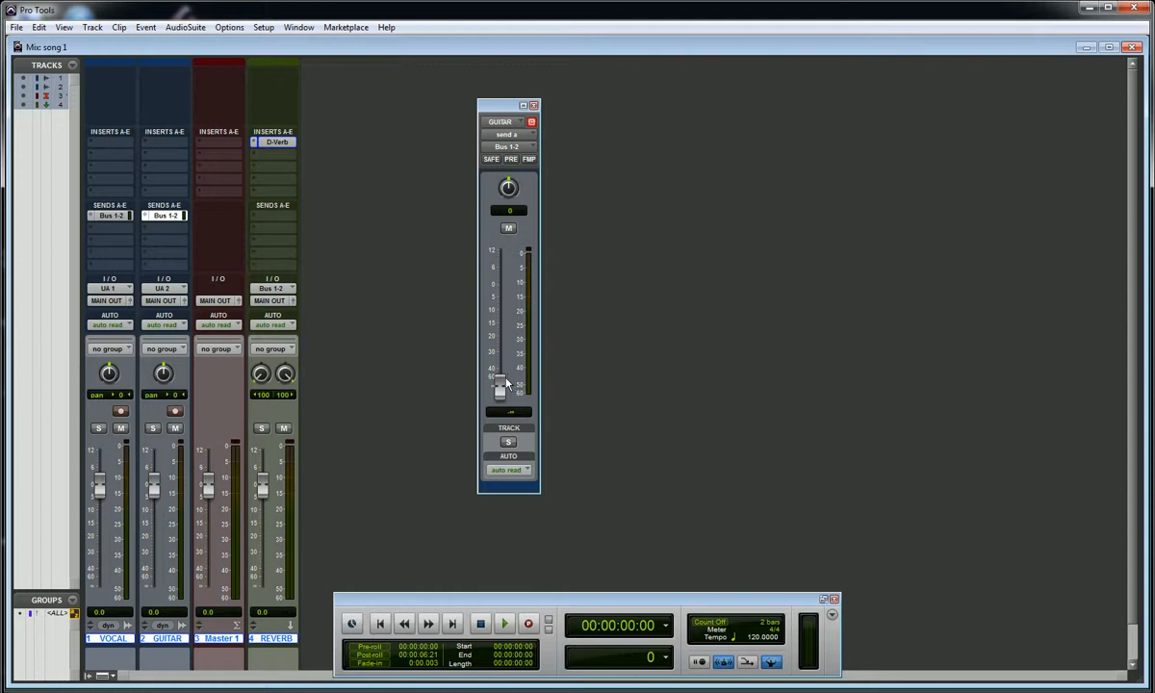
{"action": "left_click", "coordinate": [534, 105]}
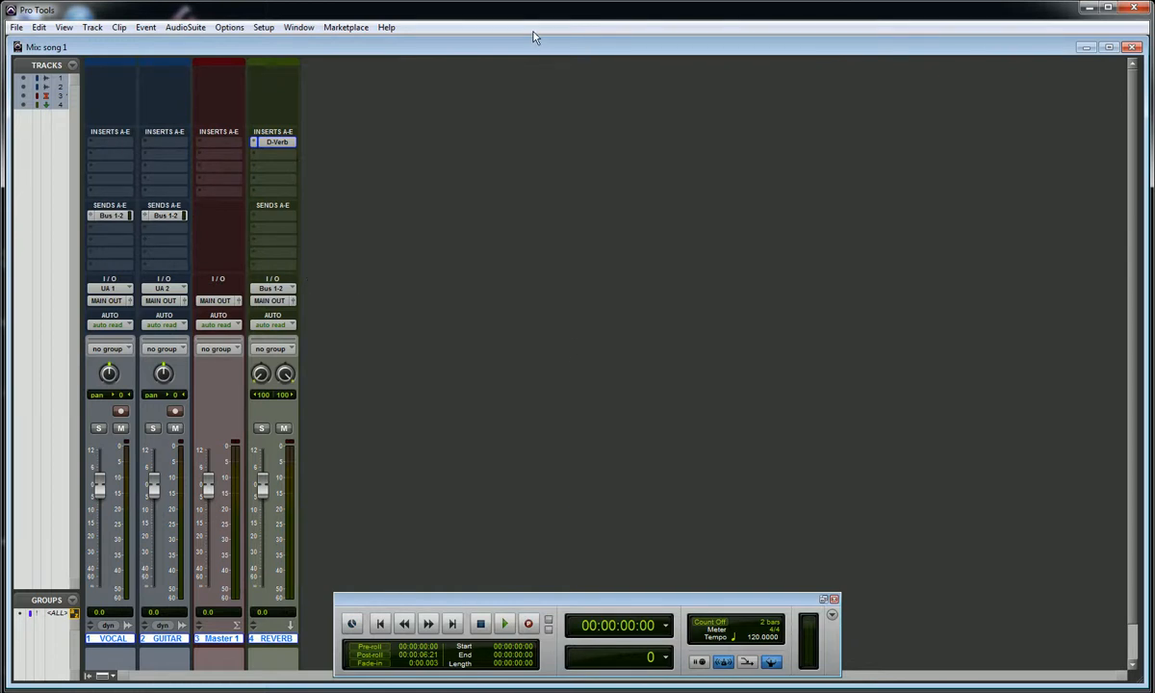
- Return to the Edit window and install the session as a system template named DANS CD in the preselected category
{"action": "key", "text": "ctrl+equal"}
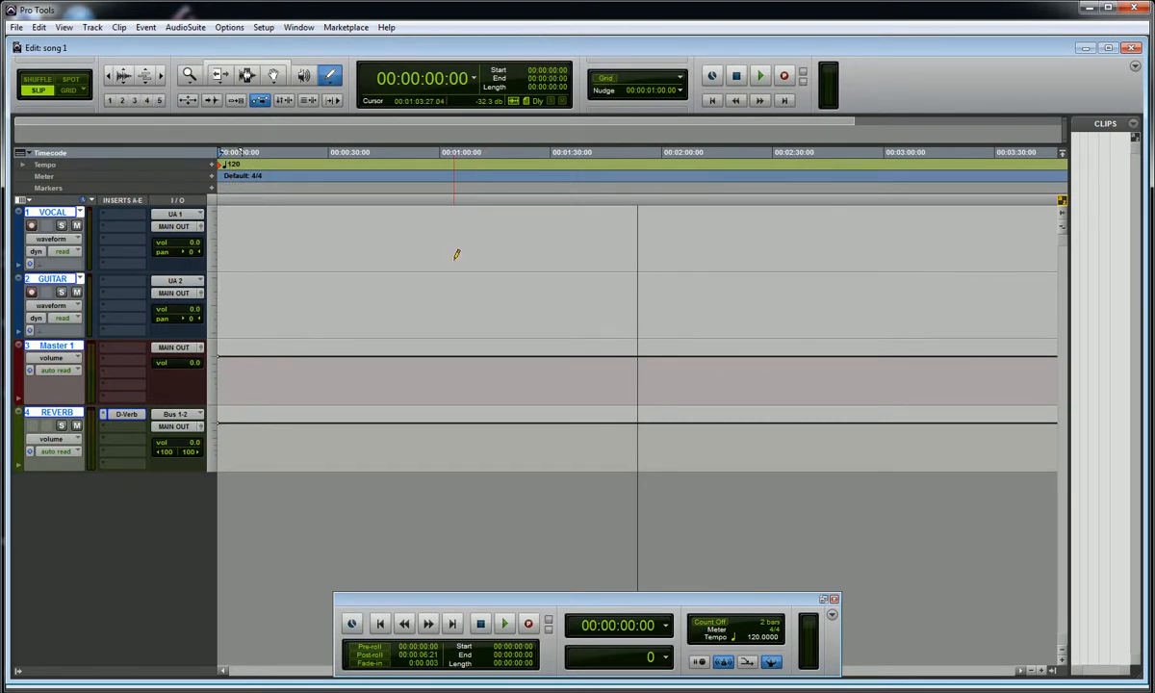
{"action": "left_click", "coordinate": [16, 27]}
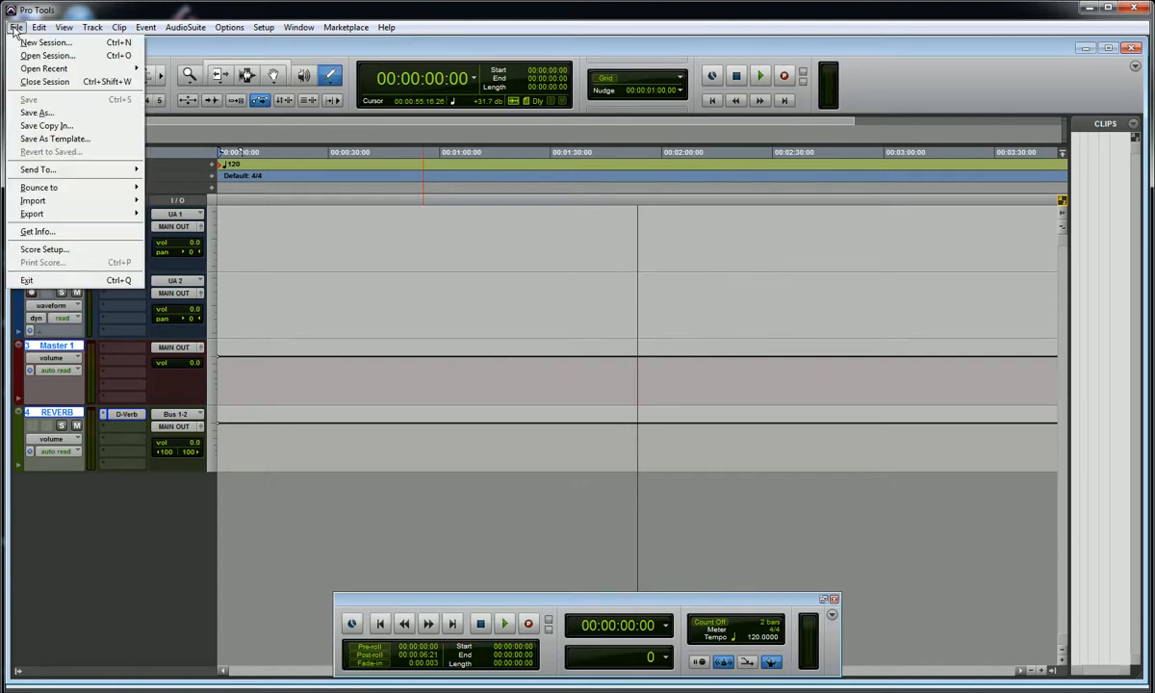
{"action": "left_click", "coordinate": [34, 140]}
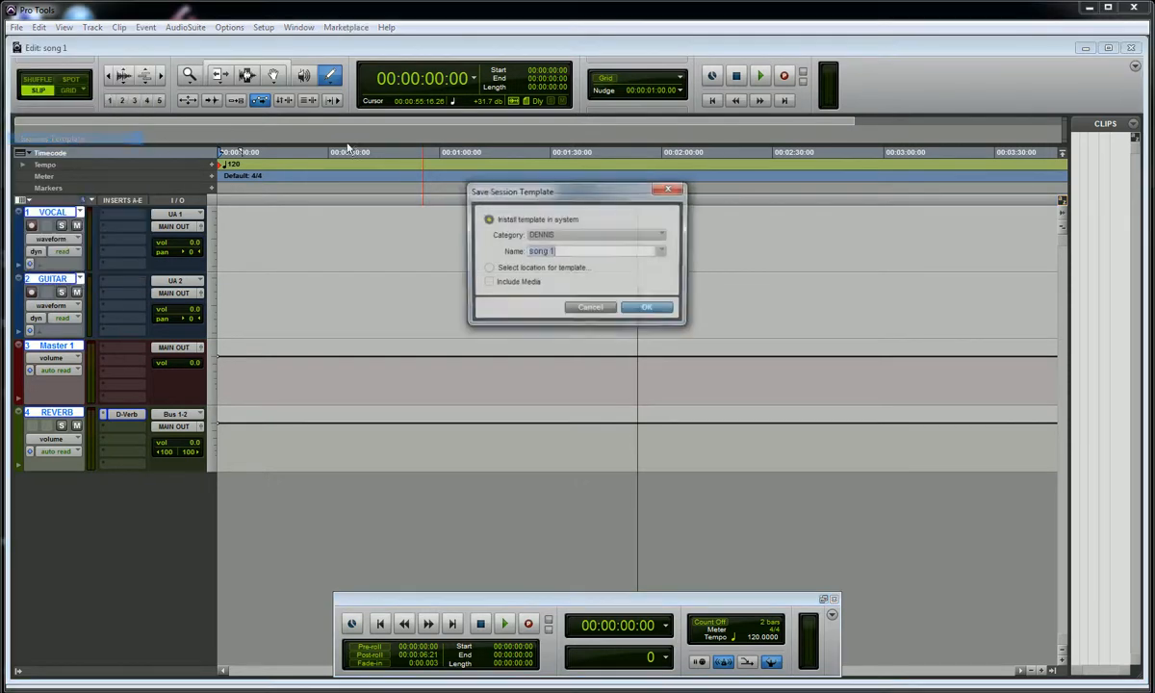
{"action": "left_click", "coordinate": [556, 236]}
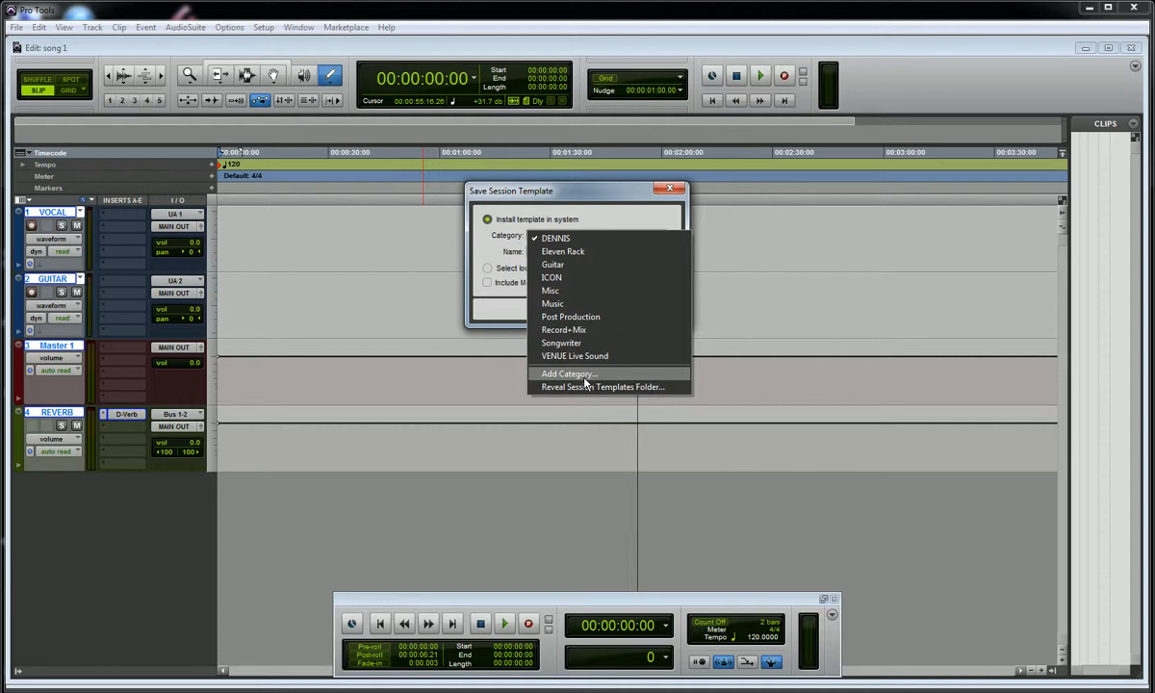
{"action": "left_click", "coordinate": [573, 239]}
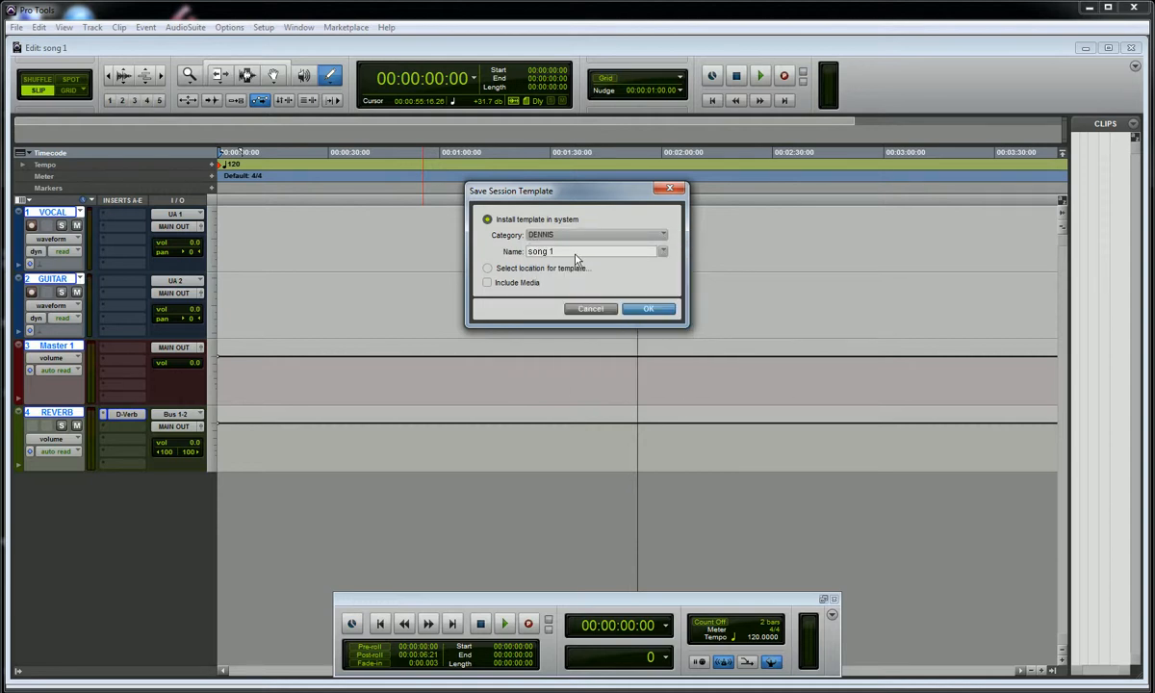
{"action": "left_click_drag", "start_coordinate": [558, 253], "coordinate": [522, 258]}
{"action": "type", "text": "DANS CD"}
{"action": "left_click", "coordinate": [643, 309]}
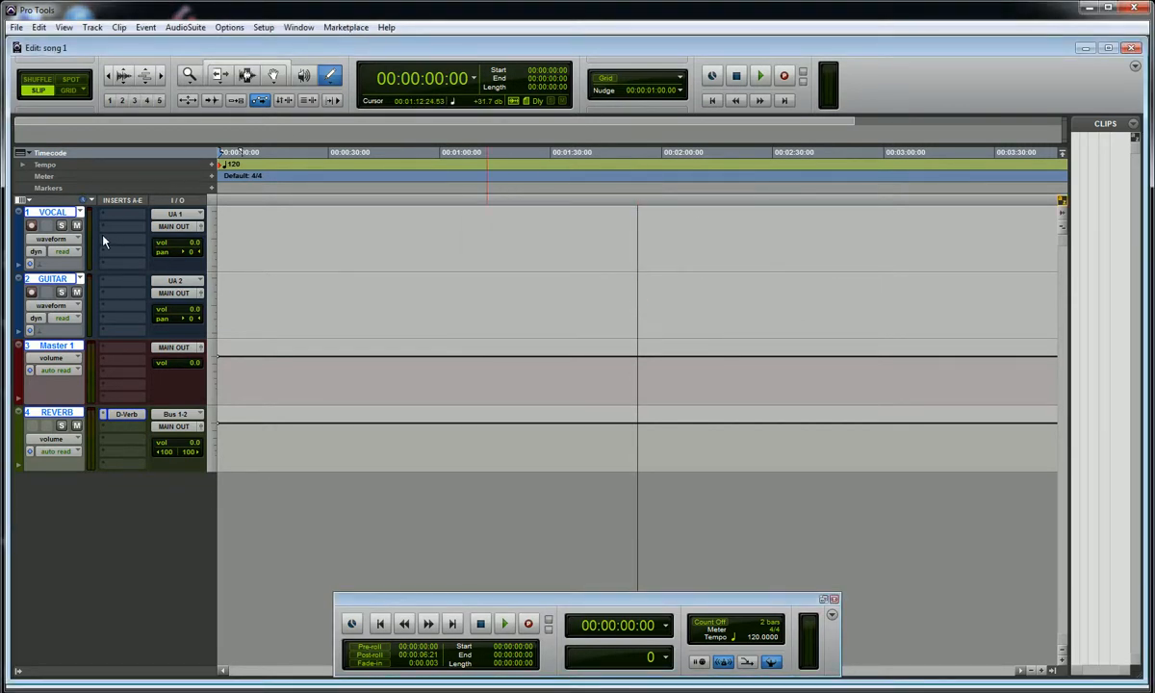
- Record-enable the VOCAL track and record a take of a few seconds starting at 00:00:19:09
{"action": "left_click", "coordinate": [32, 227]}
{"action": "left_click", "coordinate": [289, 152]}
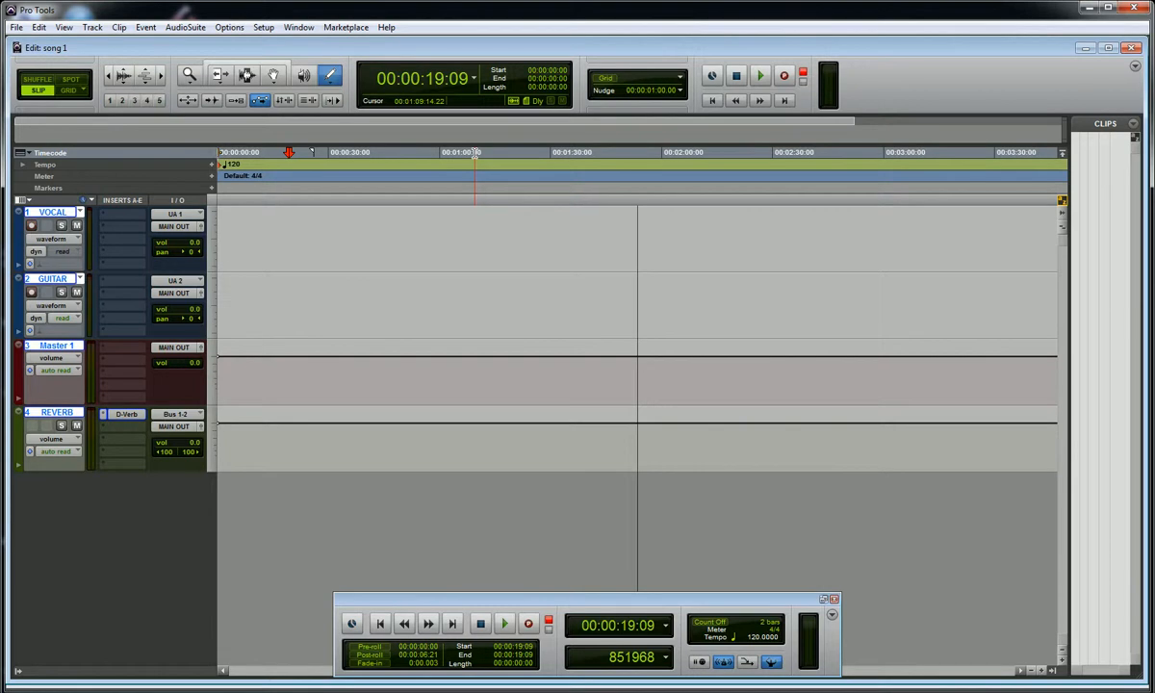
{"action": "key", "text": "ctrl+space"}
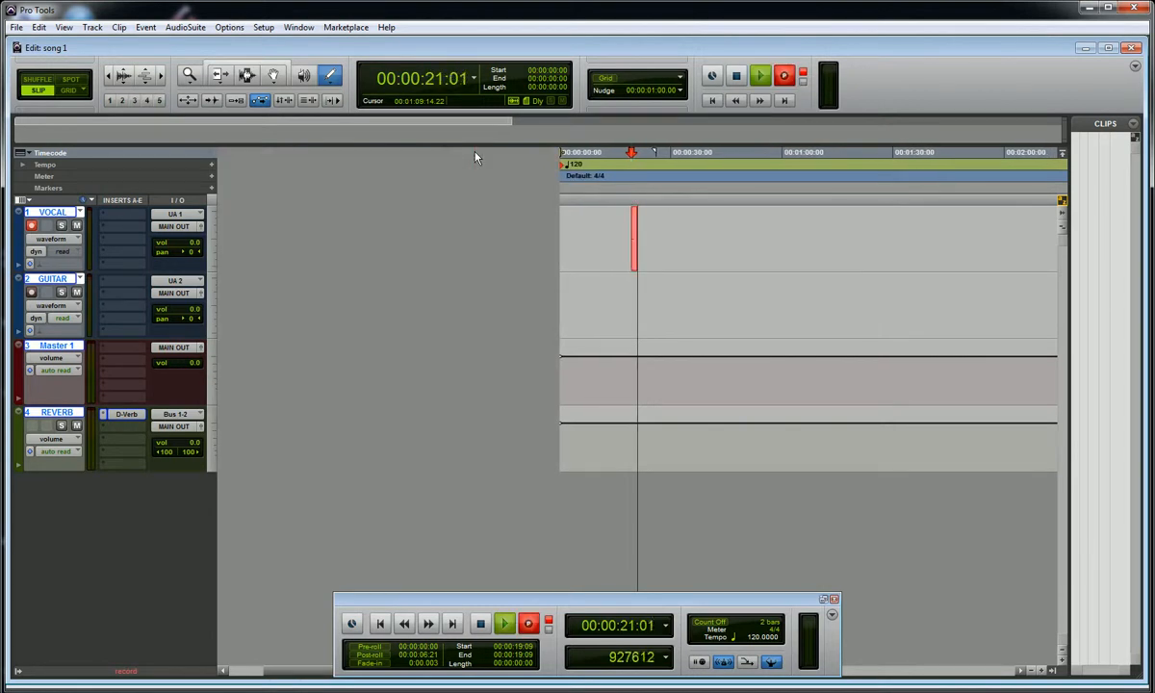
{"action": "key", "text": "t"}
{"action": "key", "text": "t"}
{"action": "key", "text": "r"}
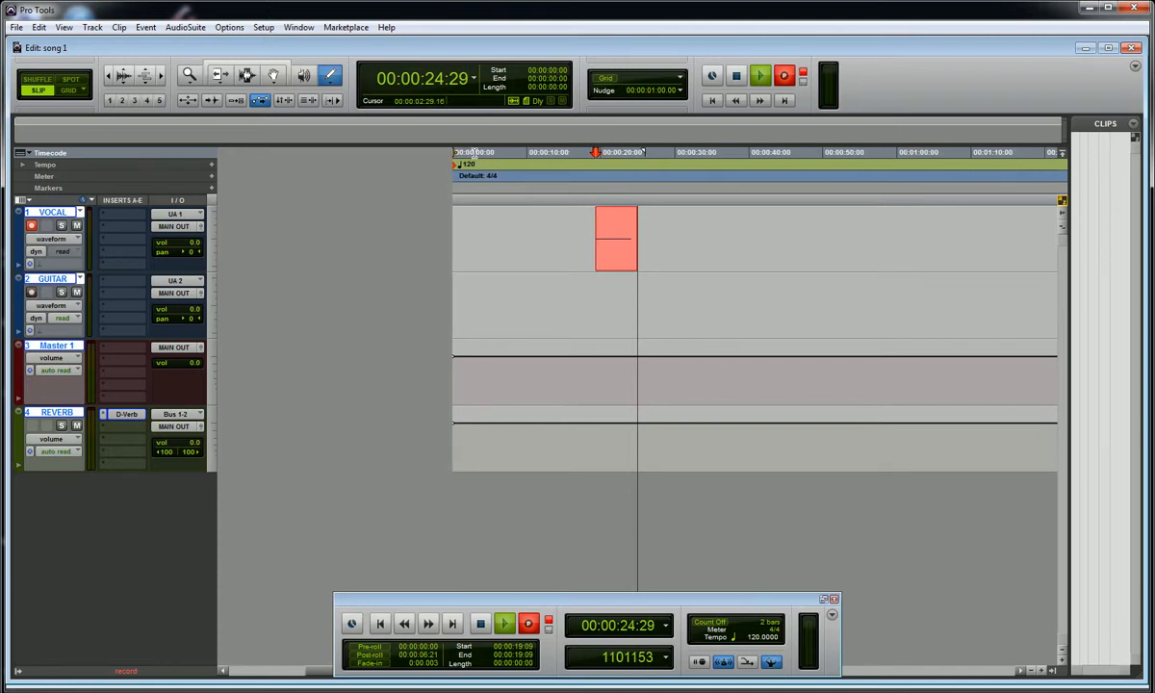
{"action": "key", "text": "space"}
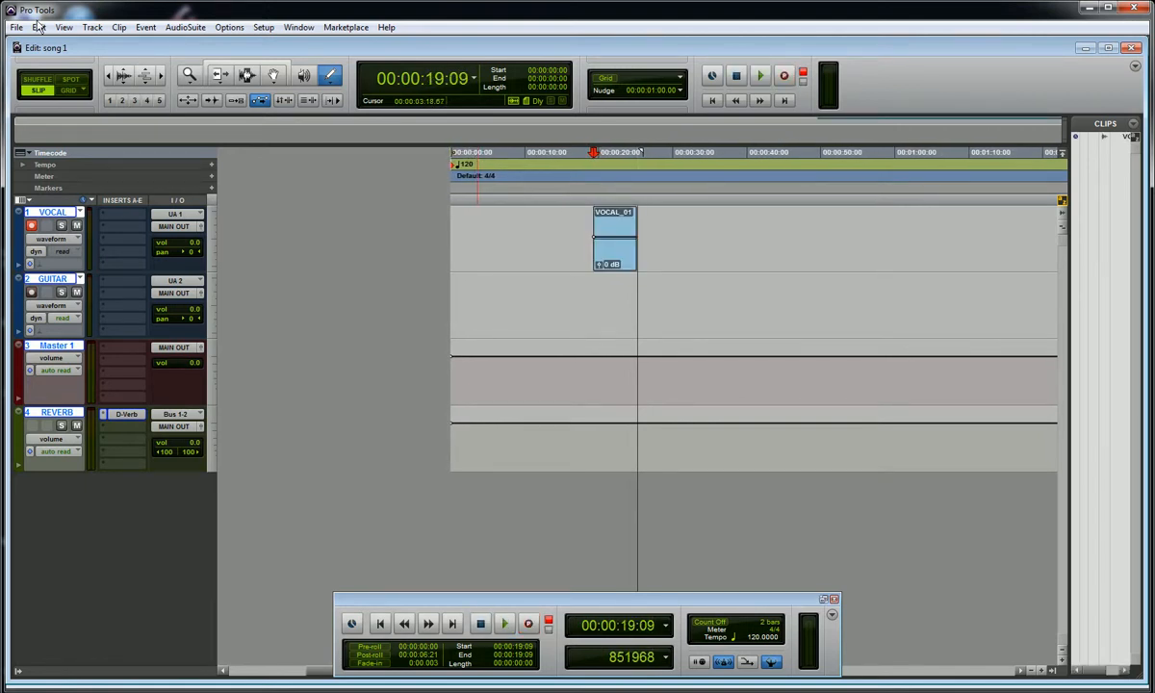
- Close the current session and create a new one from the DANS CD template, saved as song 2 in the dans project folder
{"action": "left_click", "coordinate": [16, 27]}
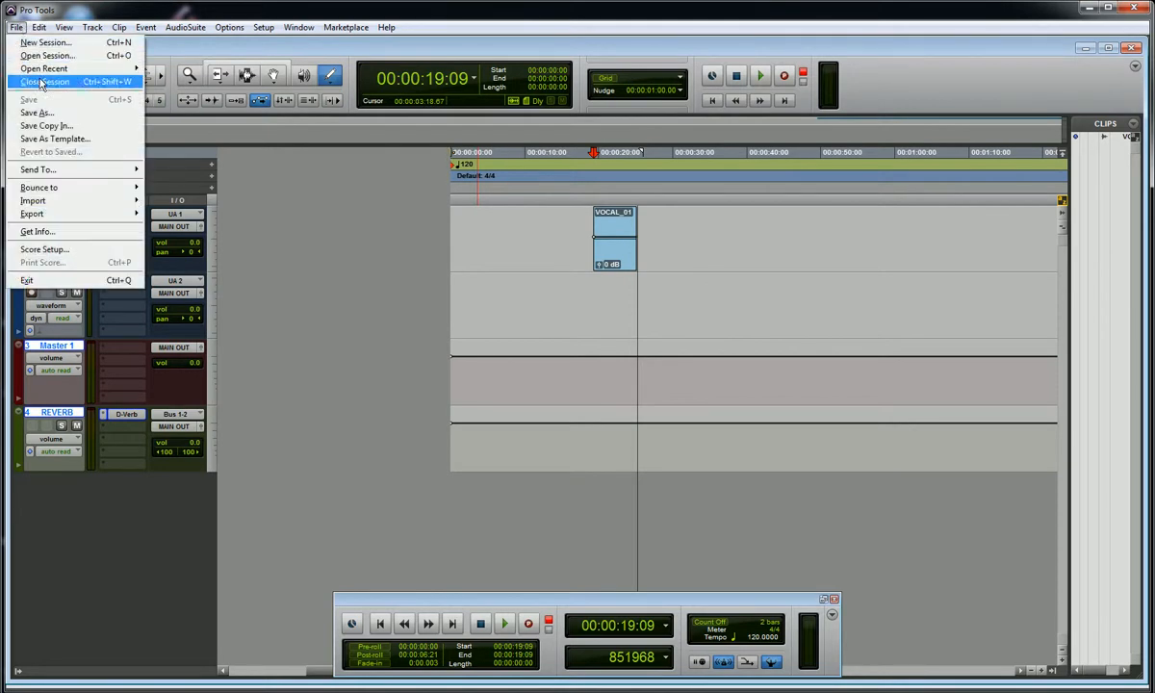
{"action": "left_click", "coordinate": [41, 83]}
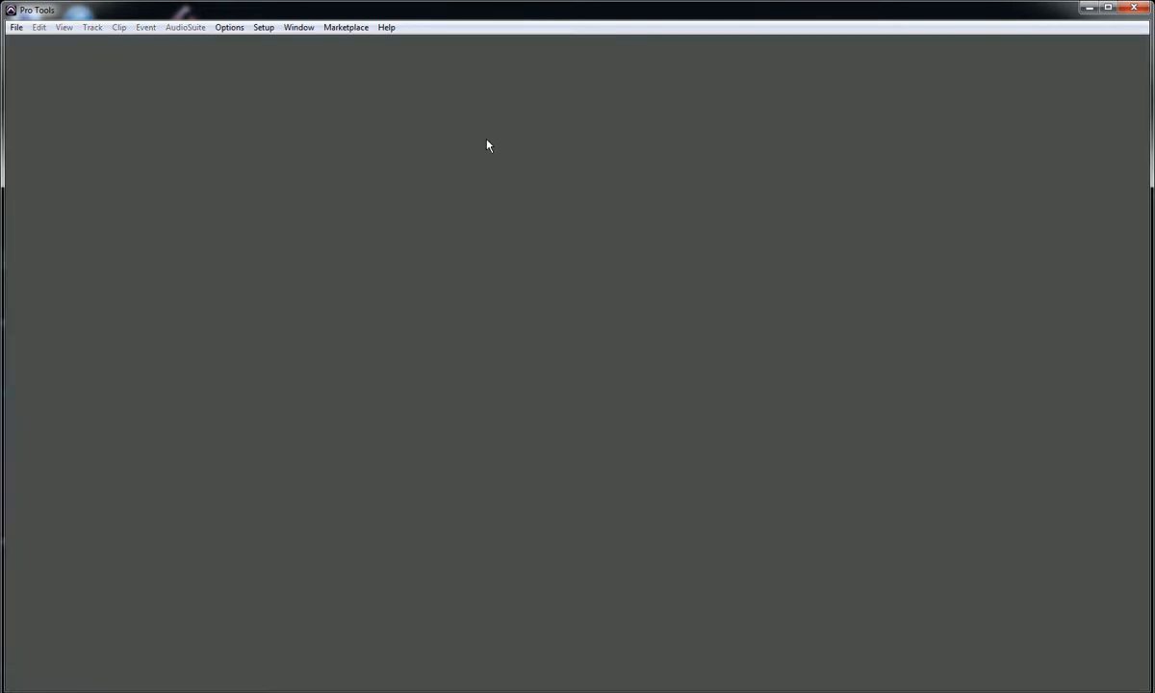
{"action": "left_click", "coordinate": [17, 27]}
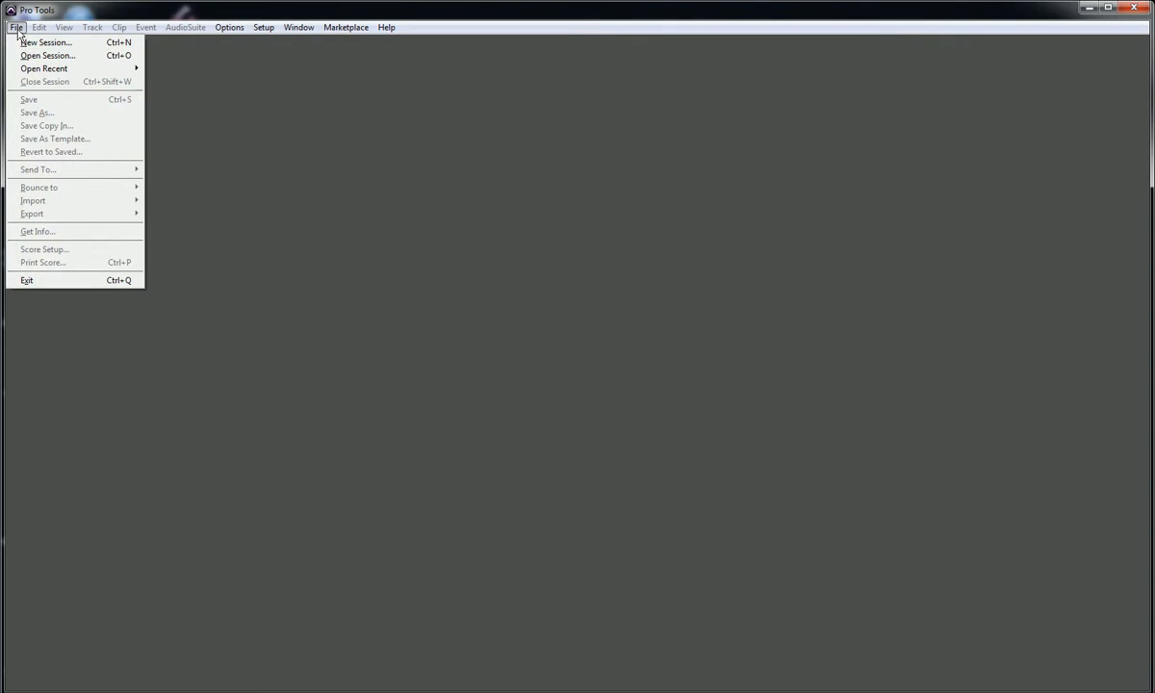
{"action": "left_click", "coordinate": [29, 43]}
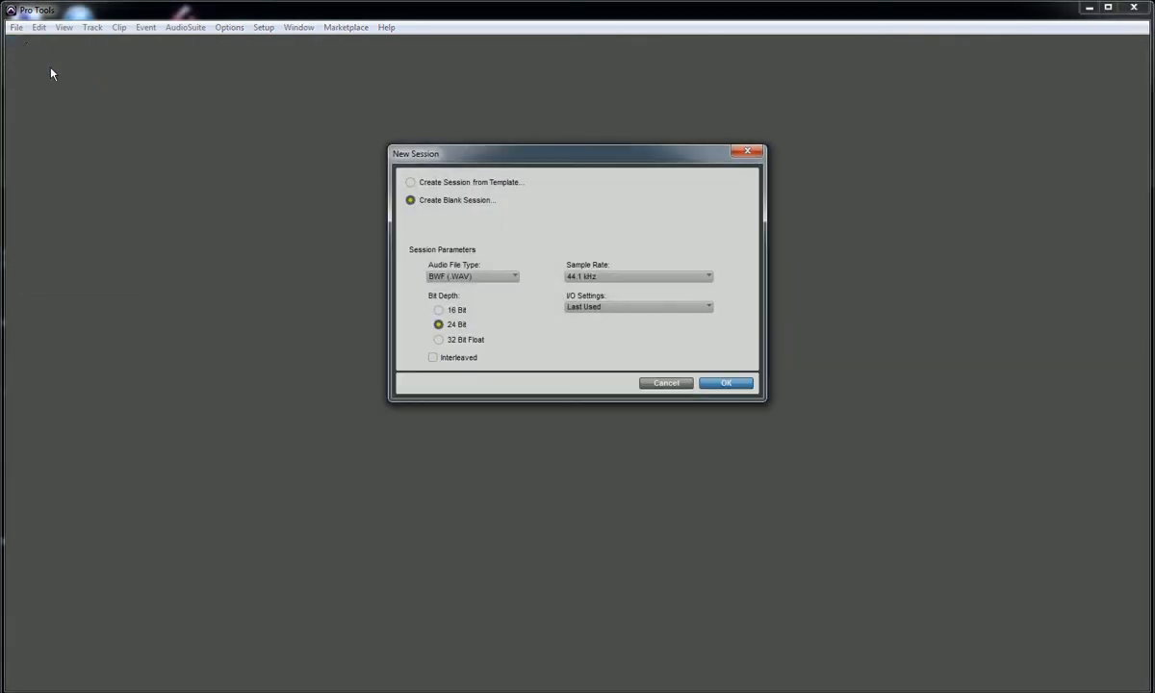
{"action": "left_click", "coordinate": [443, 184]}
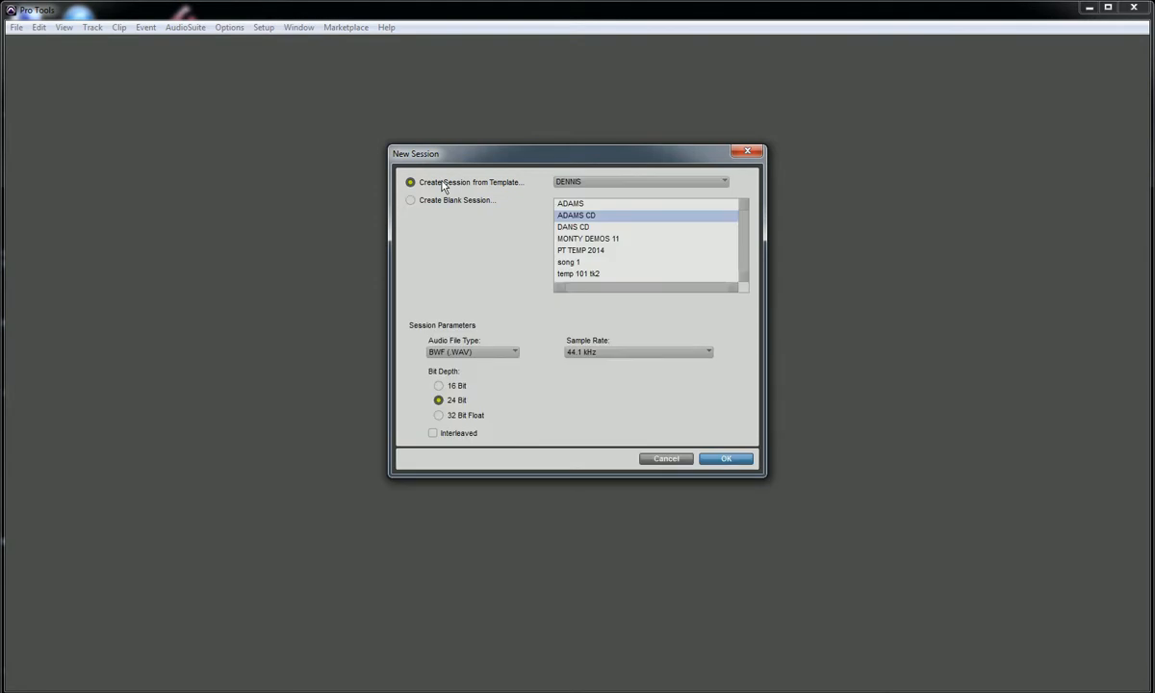
{"action": "left_click", "coordinate": [577, 227]}
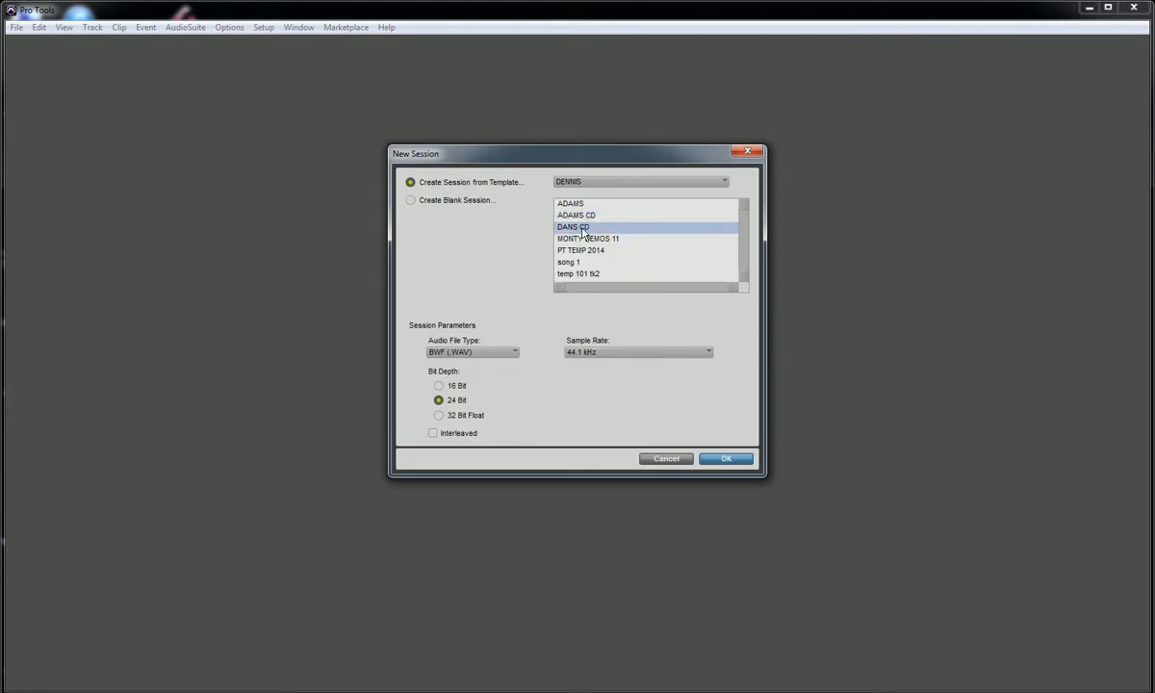
{"action": "double_click", "coordinate": [581, 229]}
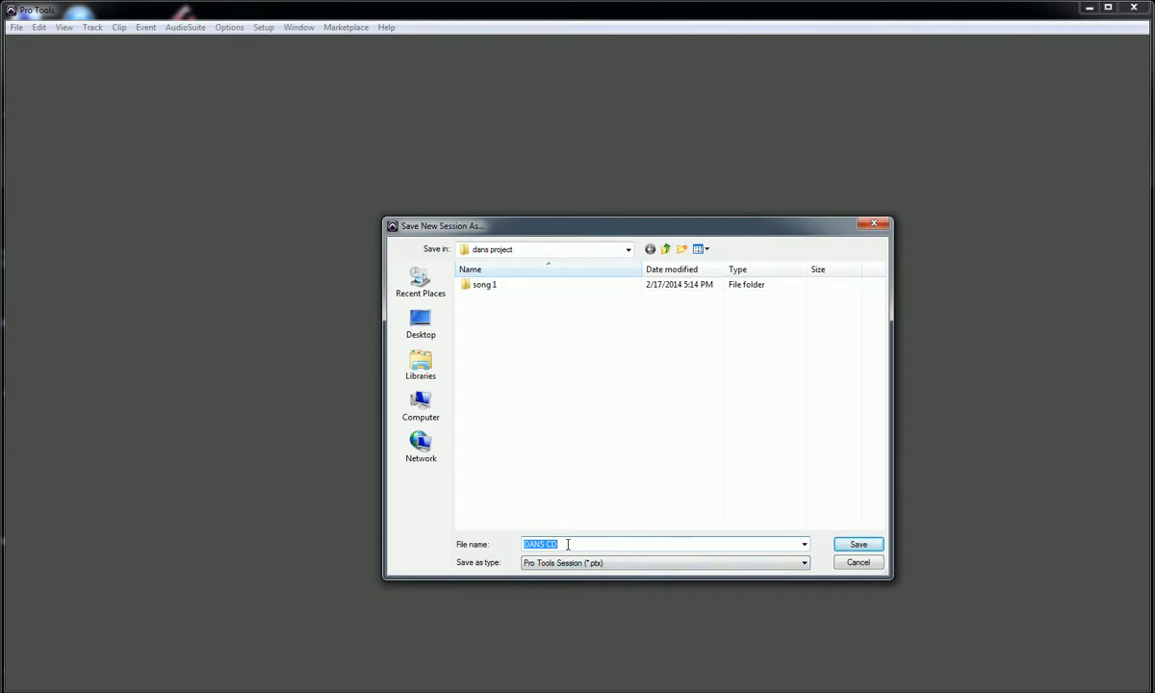
{"action": "type", "text": "song 2"}
{"action": "left_click", "coordinate": [853, 545]}
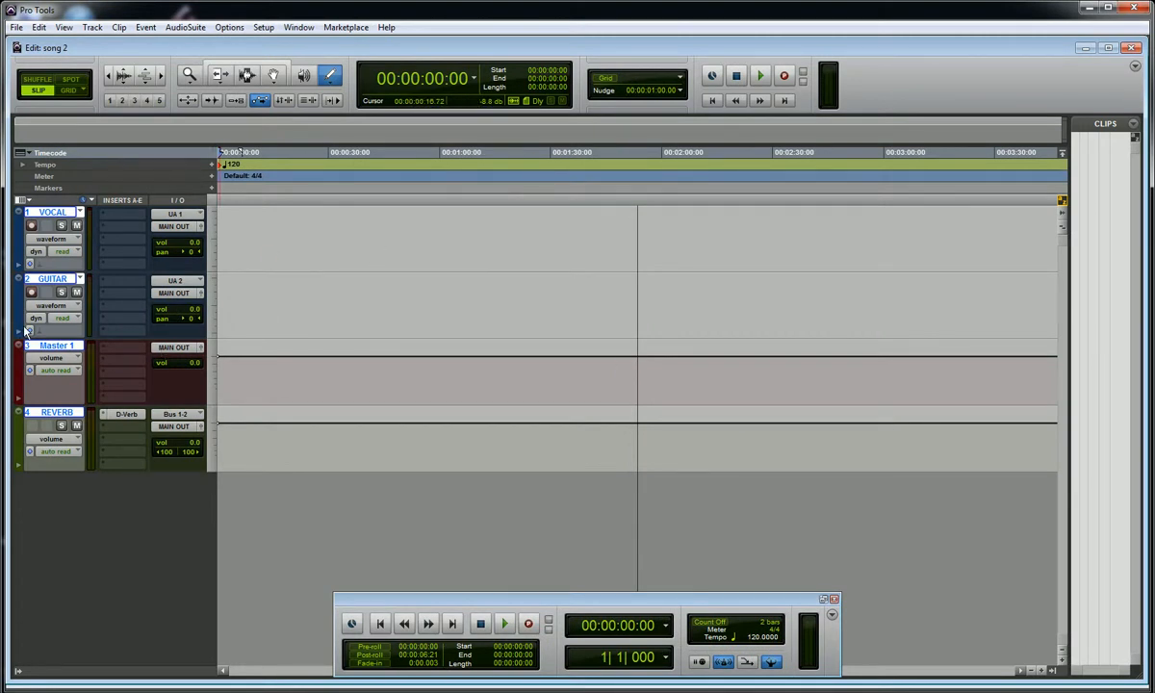
- Add one new mono audio track directly below the GUITAR track
{"action": "left_click", "coordinate": [63, 278]}
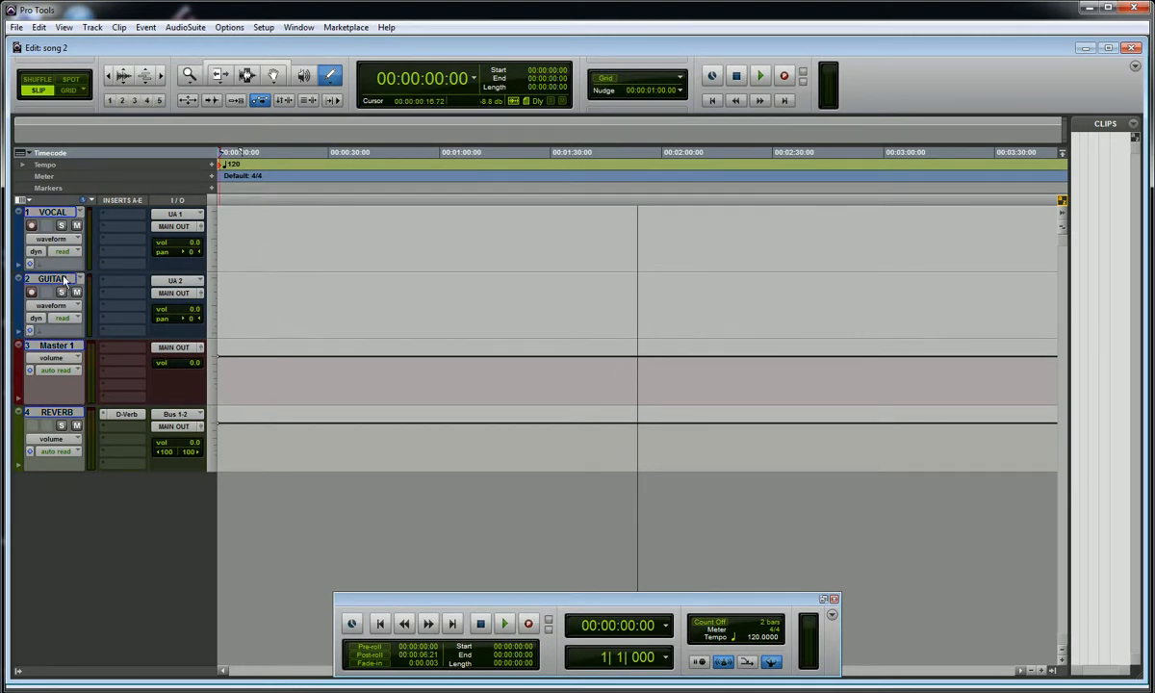
{"action": "left_click", "coordinate": [60, 281]}
{"action": "left_click", "coordinate": [92, 27]}
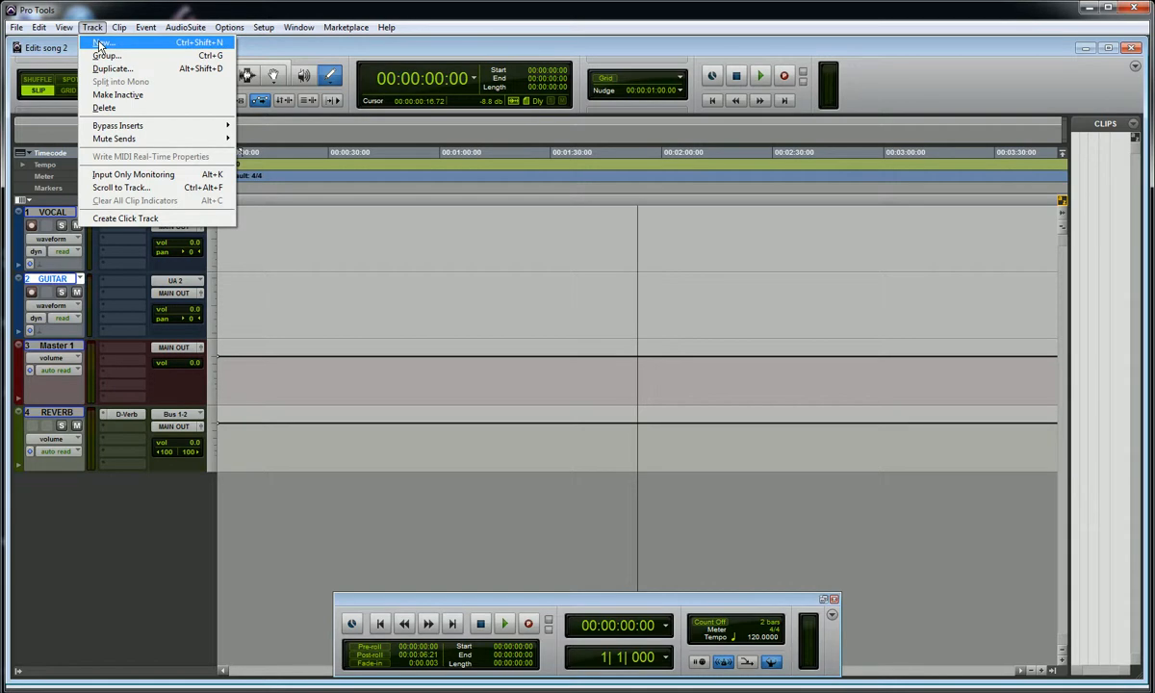
{"action": "left_click", "coordinate": [99, 44]}
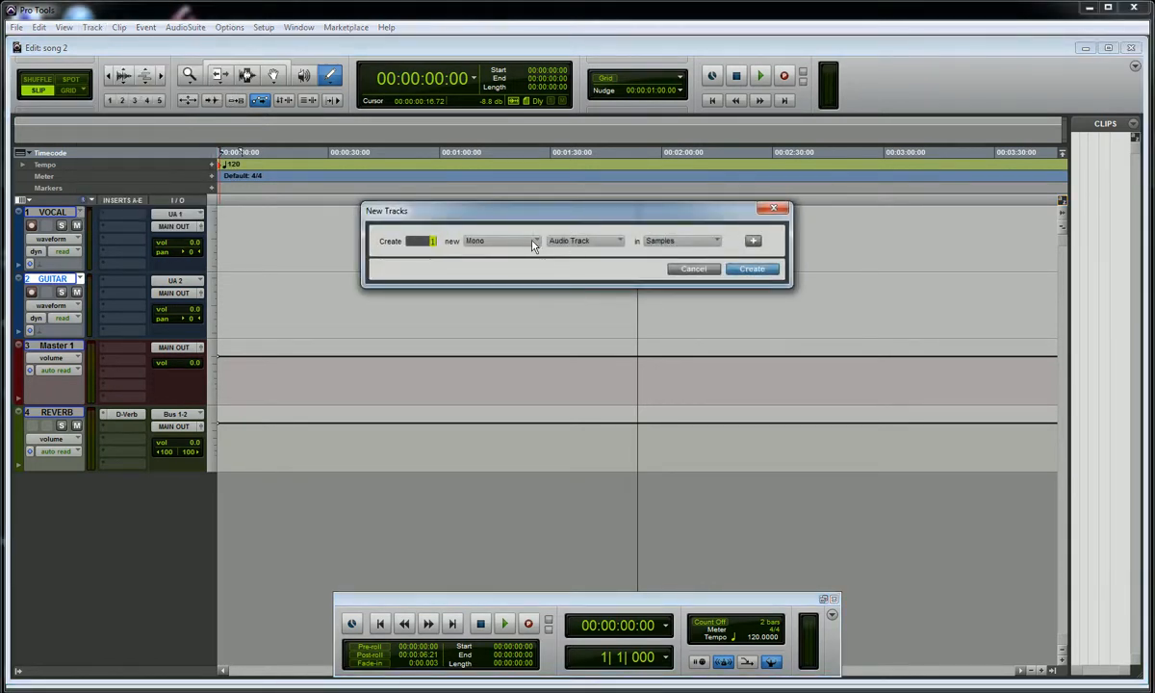
{"action": "left_click", "coordinate": [749, 268]}
- Rename the new audio track BASS
{"action": "double_click", "coordinate": [53, 344]}
{"action": "type", "text": "bas"}
{"action": "key", "text": "BackSpace"}
{"action": "key", "text": "BackSpace"}
{"action": "key", "text": "BackSpace"}
{"action": "type", "text": "BAS"}
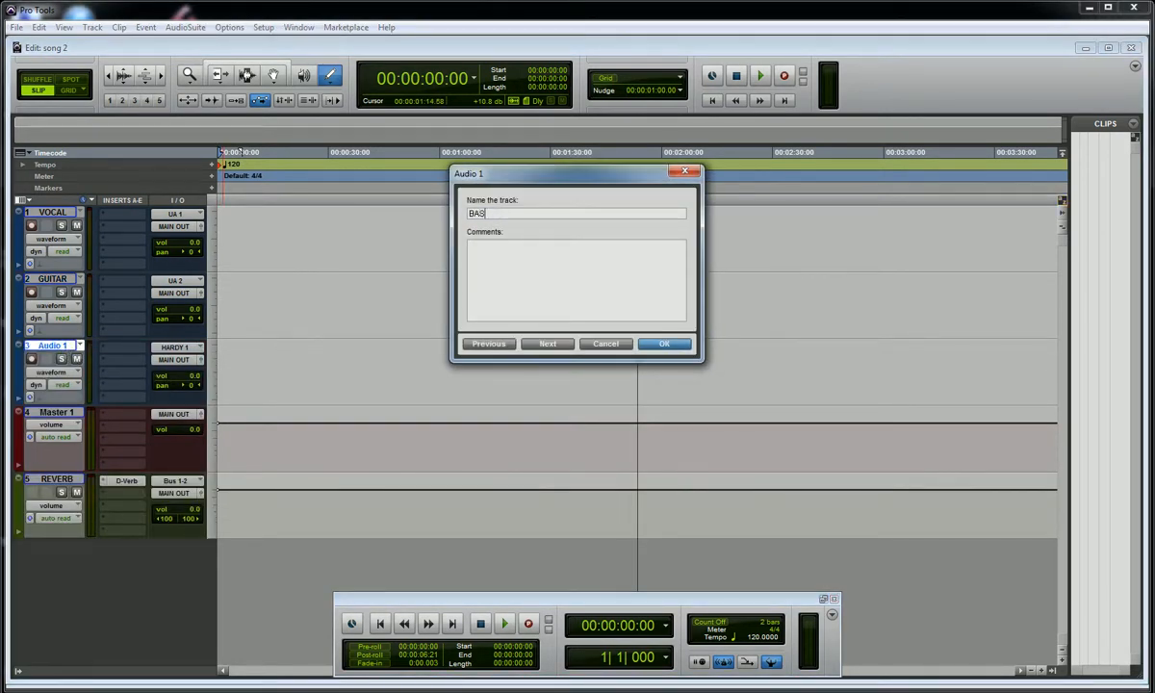
{"action": "type", "text": "S"}
{"action": "key", "text": "Return"}
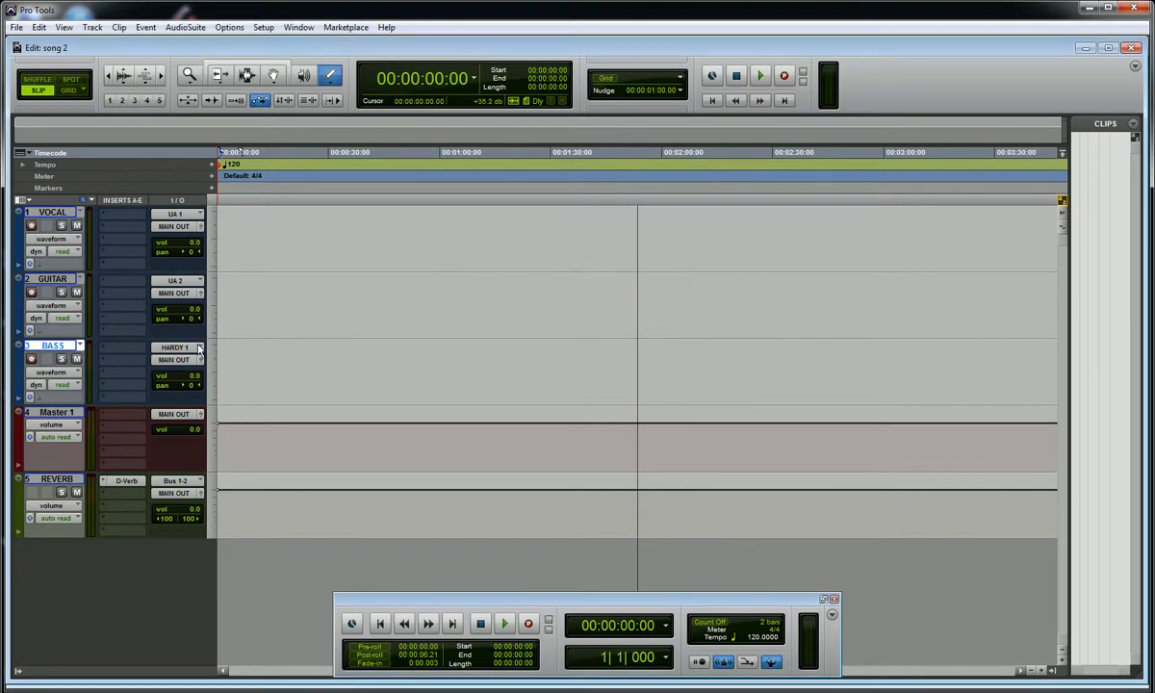
- Set the BASS track's input to interface X73I (Mono)
{"action": "left_click", "coordinate": [200, 348]}
{"action": "mouse_move", "coordinate": [226, 369]}
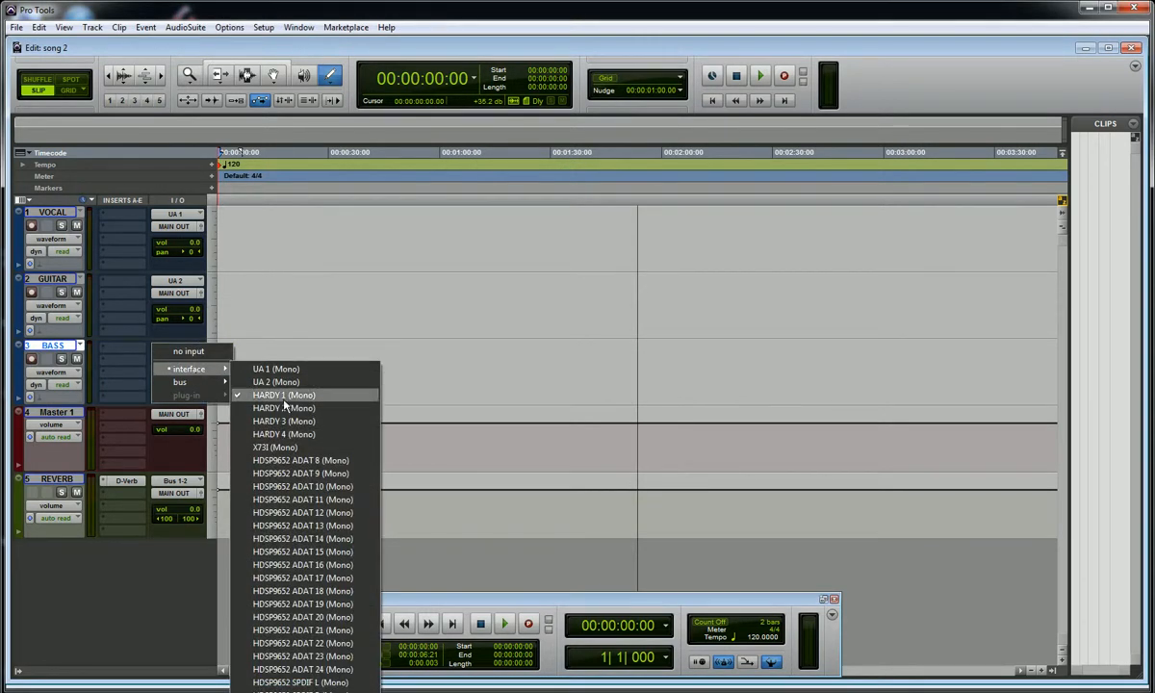
{"action": "left_click", "coordinate": [279, 448]}
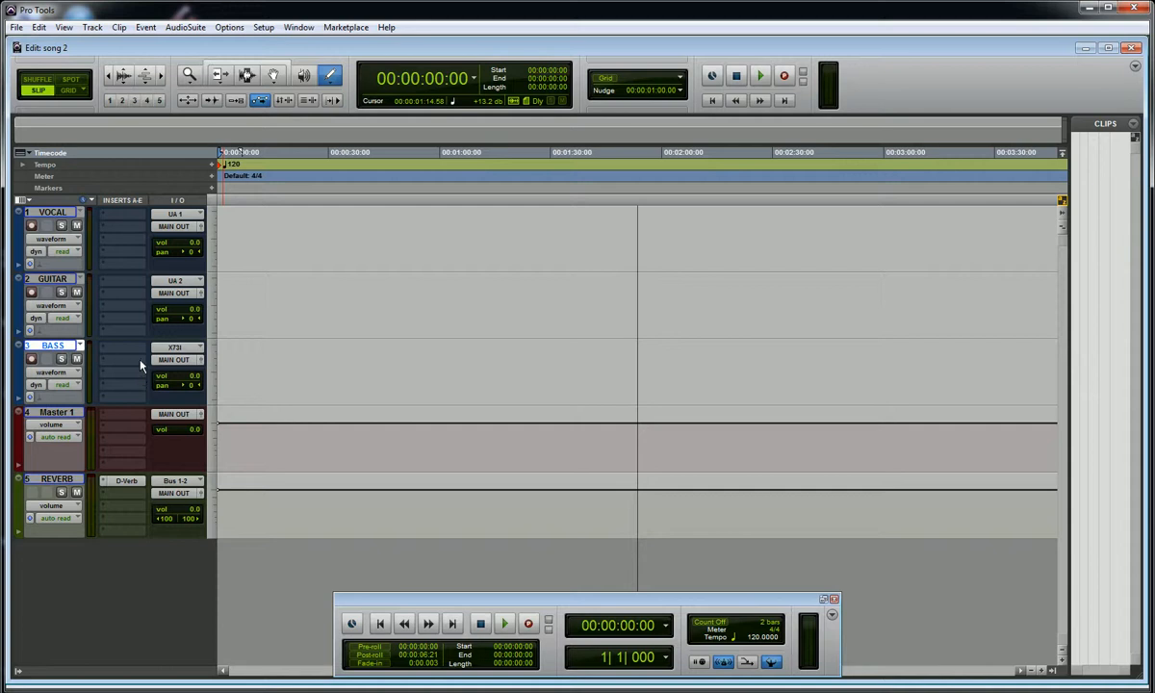
- Record-arm the GUITAR track, record a take of about 5 seconds on it, and close the session
{"action": "left_click", "coordinate": [32, 293]}
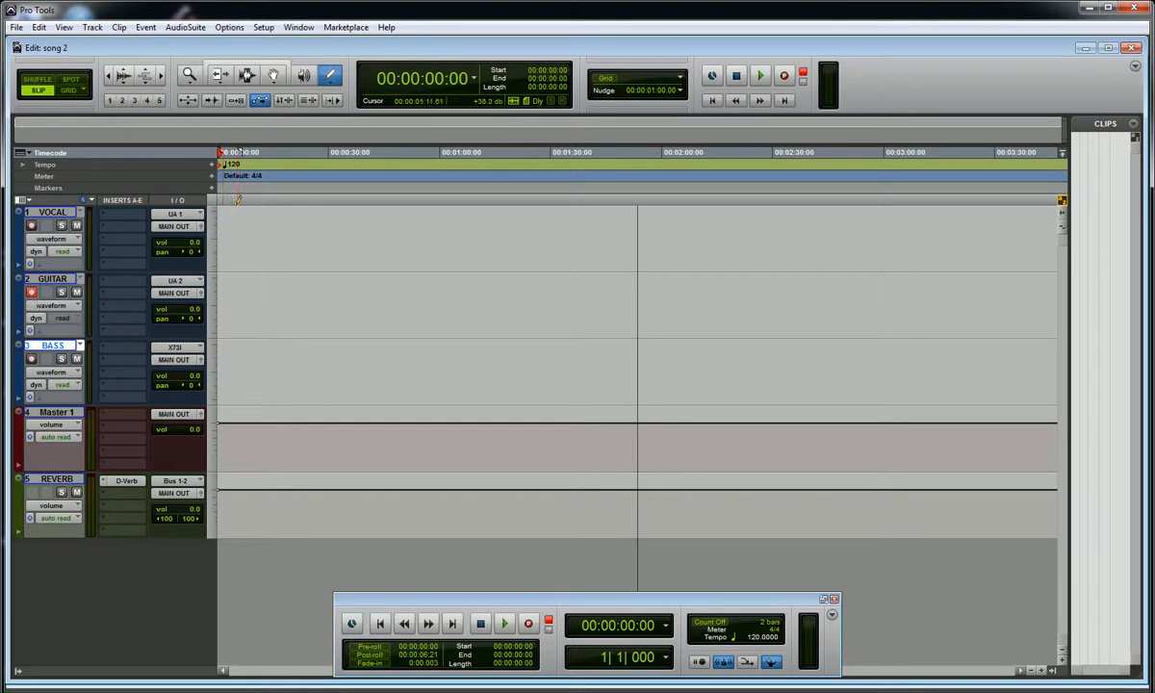
{"action": "key", "text": "ctrl+space"}
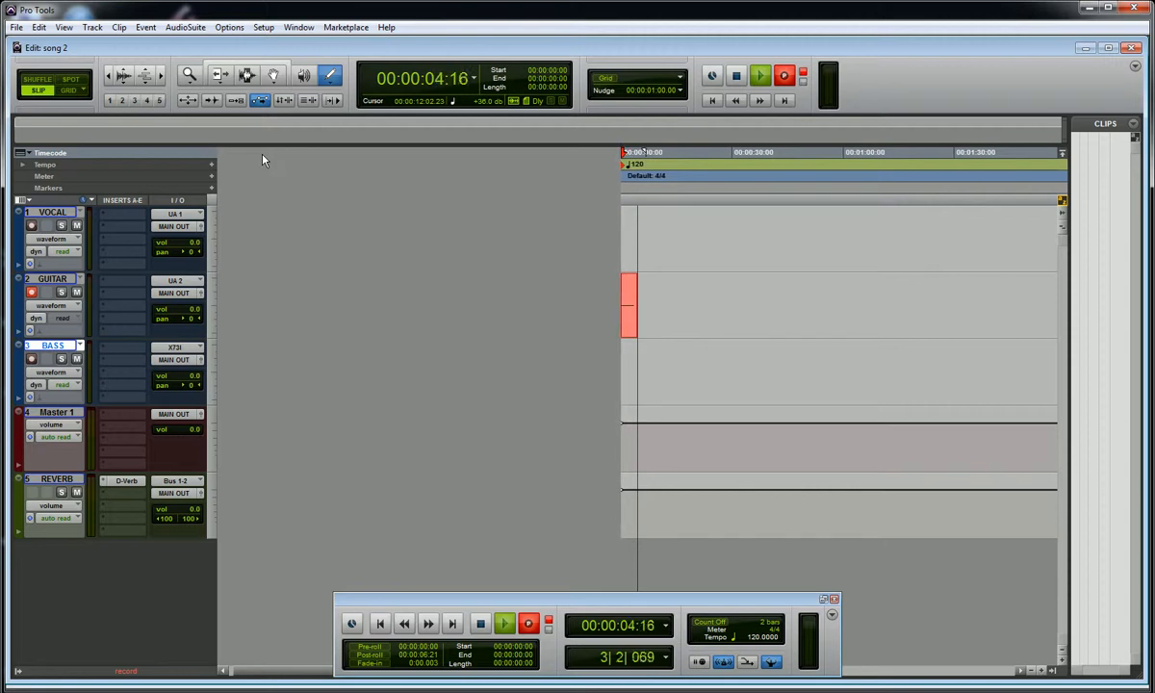
{"action": "key", "text": "space"}
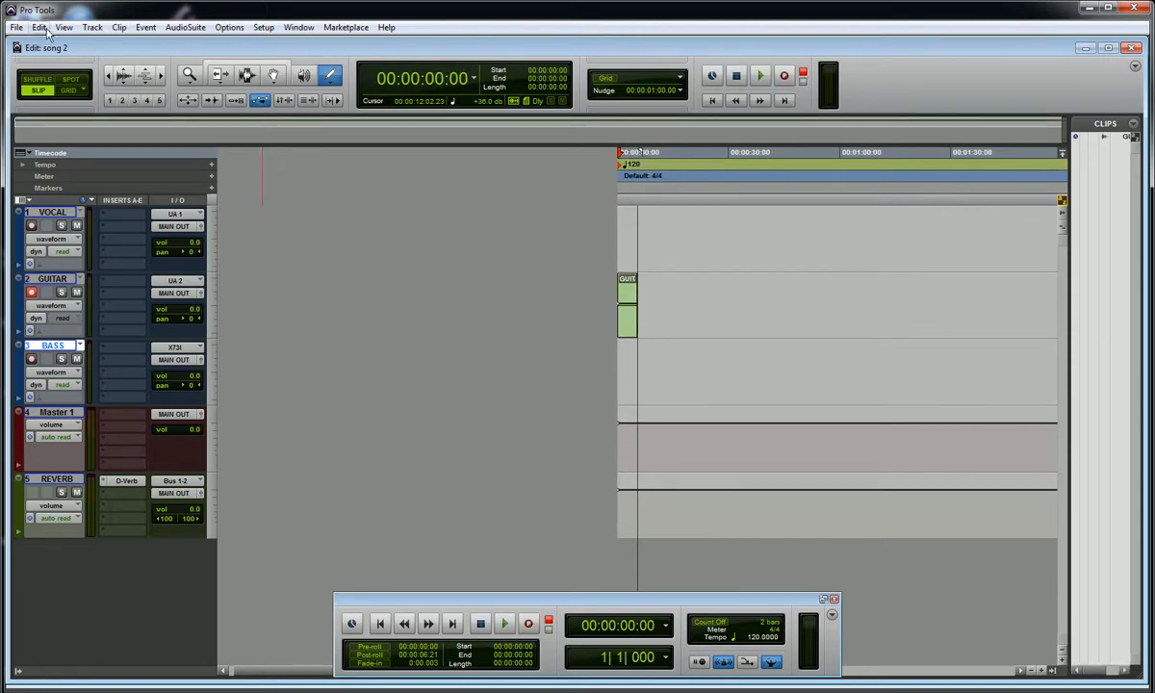
{"action": "left_click", "coordinate": [15, 27]}
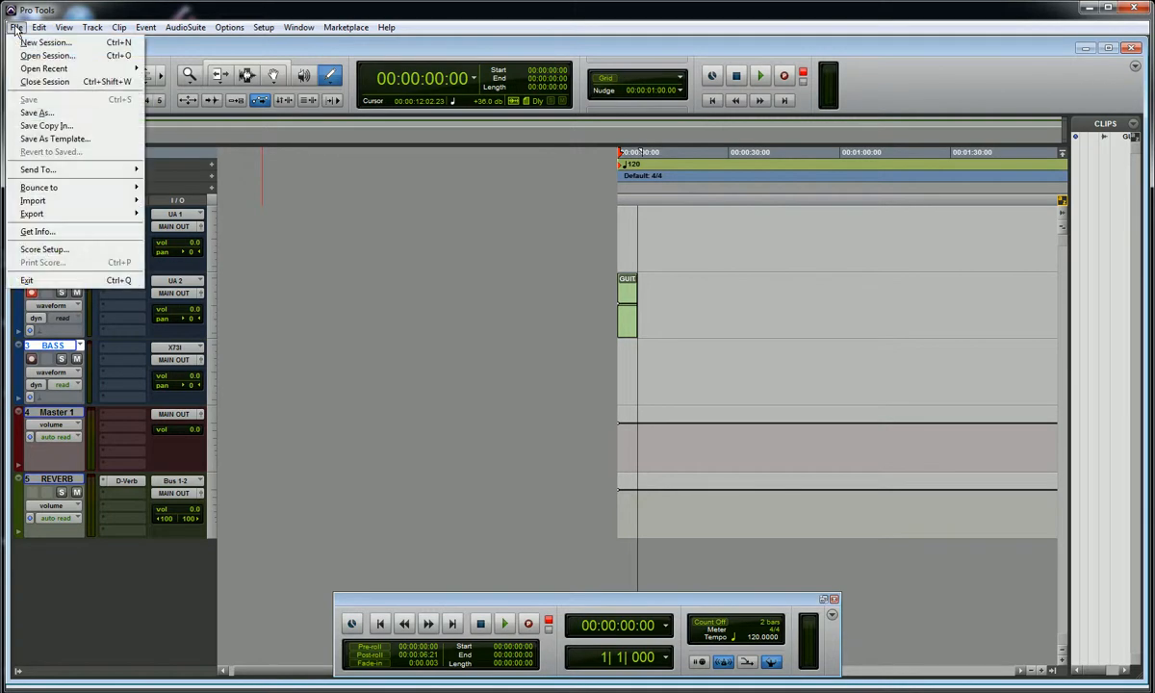
{"action": "left_click", "coordinate": [38, 81]}
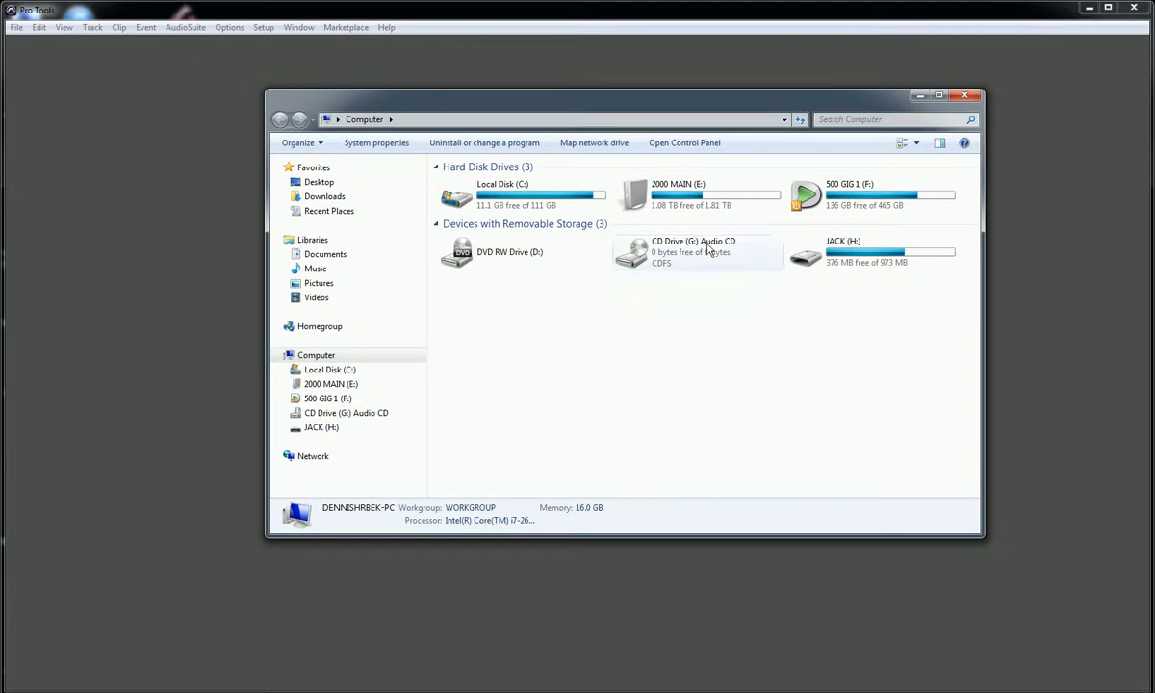
- In Windows Explorer, open the dans project folder on the 2000 MAIN (E:) drive
{"action": "double_click", "coordinate": [664, 191]}
{"action": "left_click", "coordinate": [470, 398]}
{"action": "scroll", "coordinate": [537, 404], "scroll_direction": "down", "scroll_amount": 4}
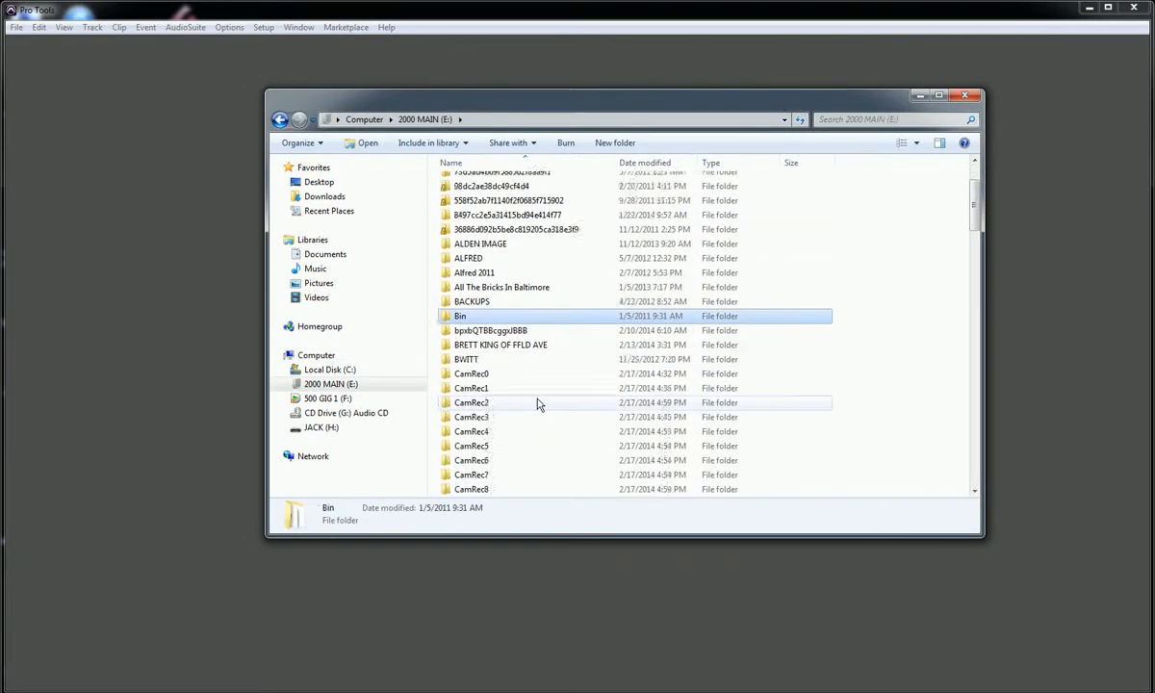
{"action": "scroll", "coordinate": [538, 404], "scroll_direction": "down", "scroll_amount": 4}
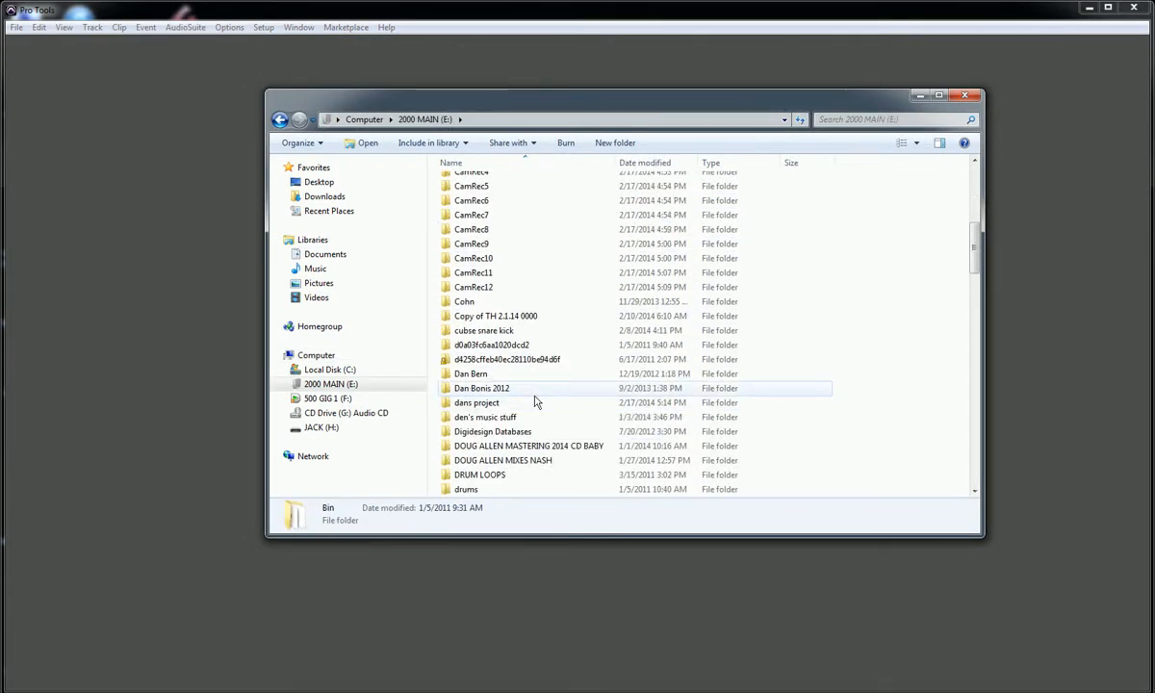
{"action": "double_click", "coordinate": [515, 402]}
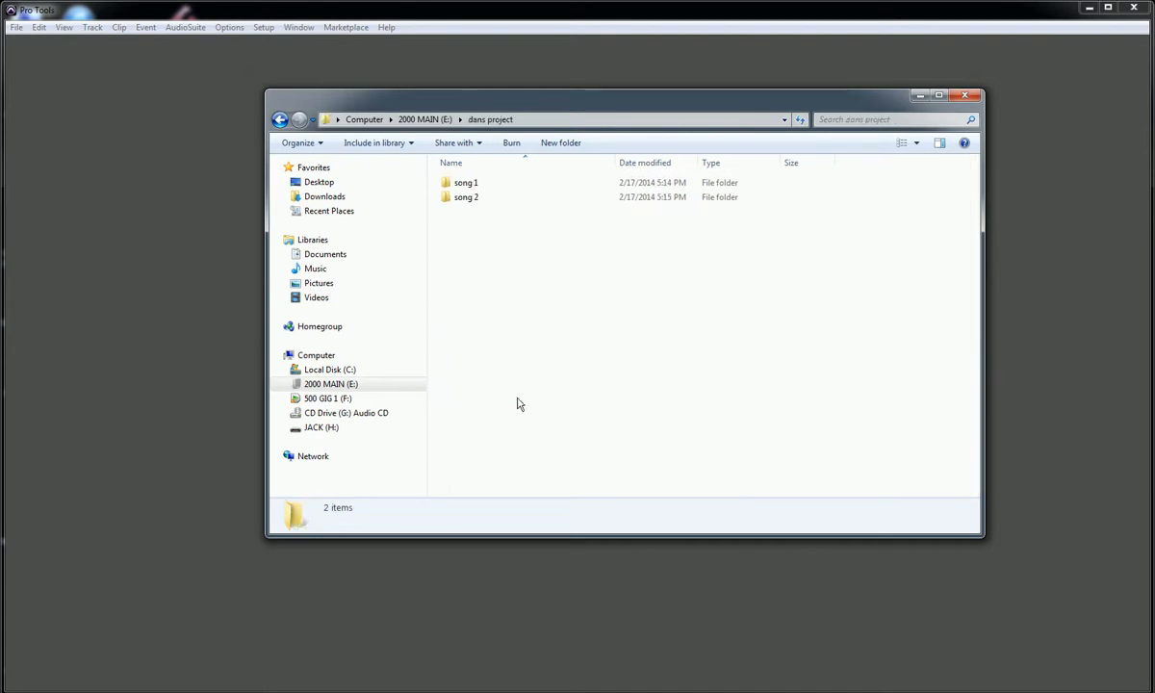
- Examine the song 1 folder, including its session file and the recording in its Audio Files subfolder
{"action": "left_click", "coordinate": [470, 184]}
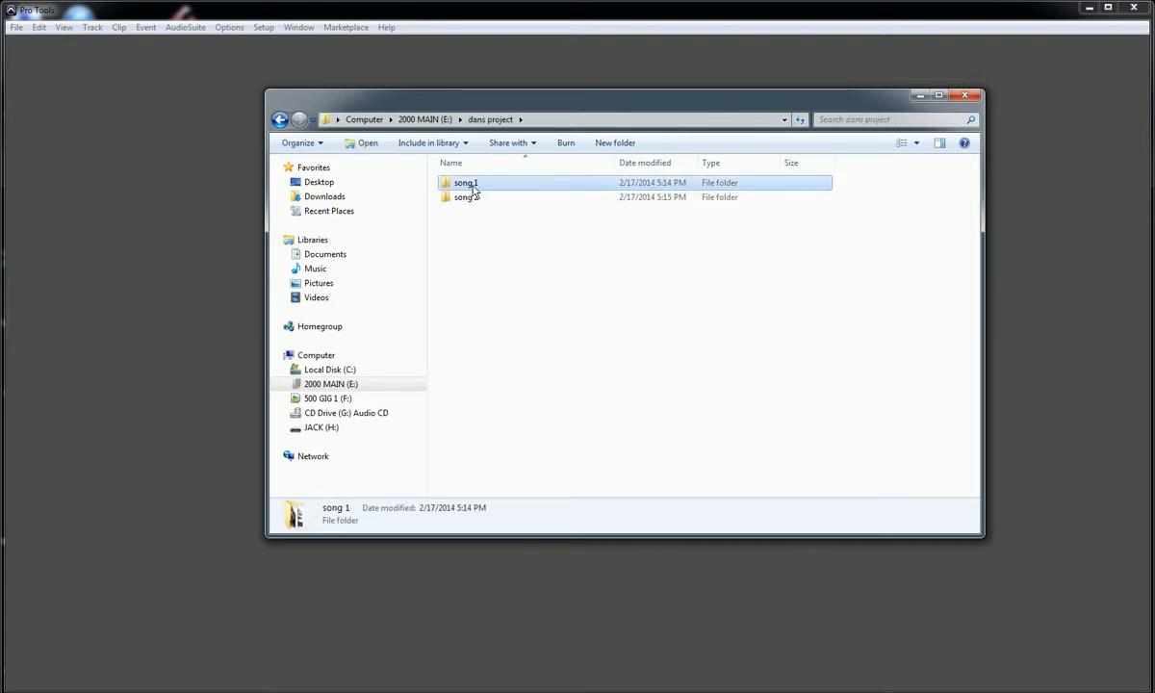
{"action": "left_click", "coordinate": [473, 202]}
{"action": "left_click", "coordinate": [458, 186]}
{"action": "double_click", "coordinate": [458, 189]}
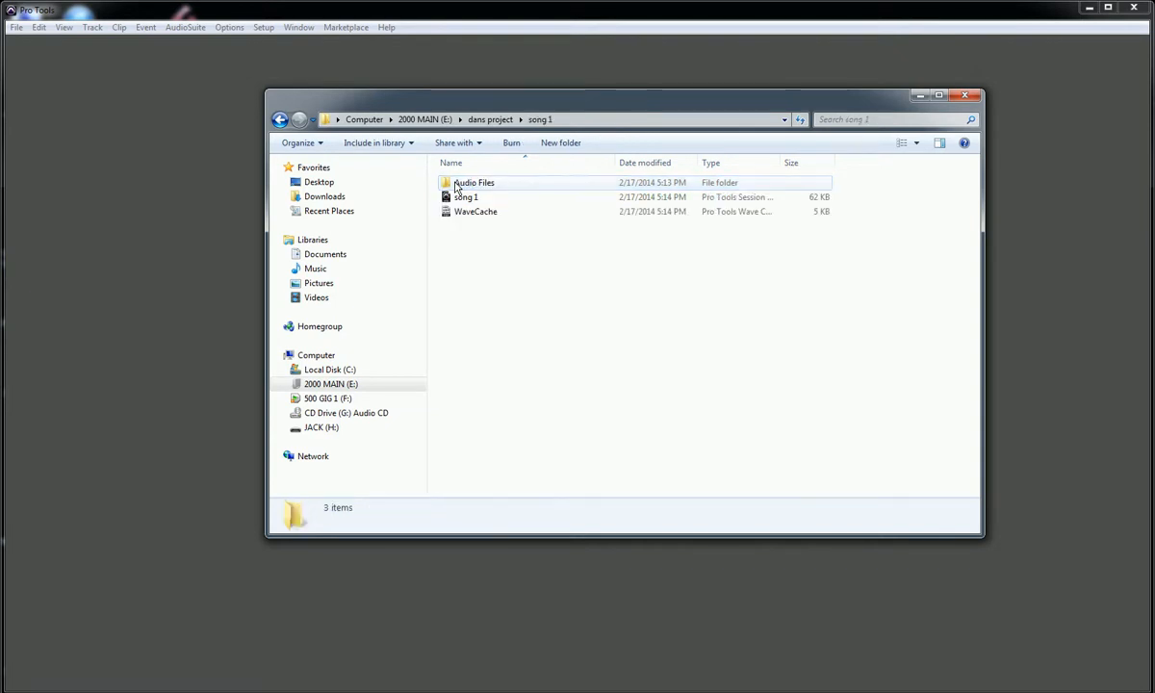
{"action": "left_click", "coordinate": [469, 200]}
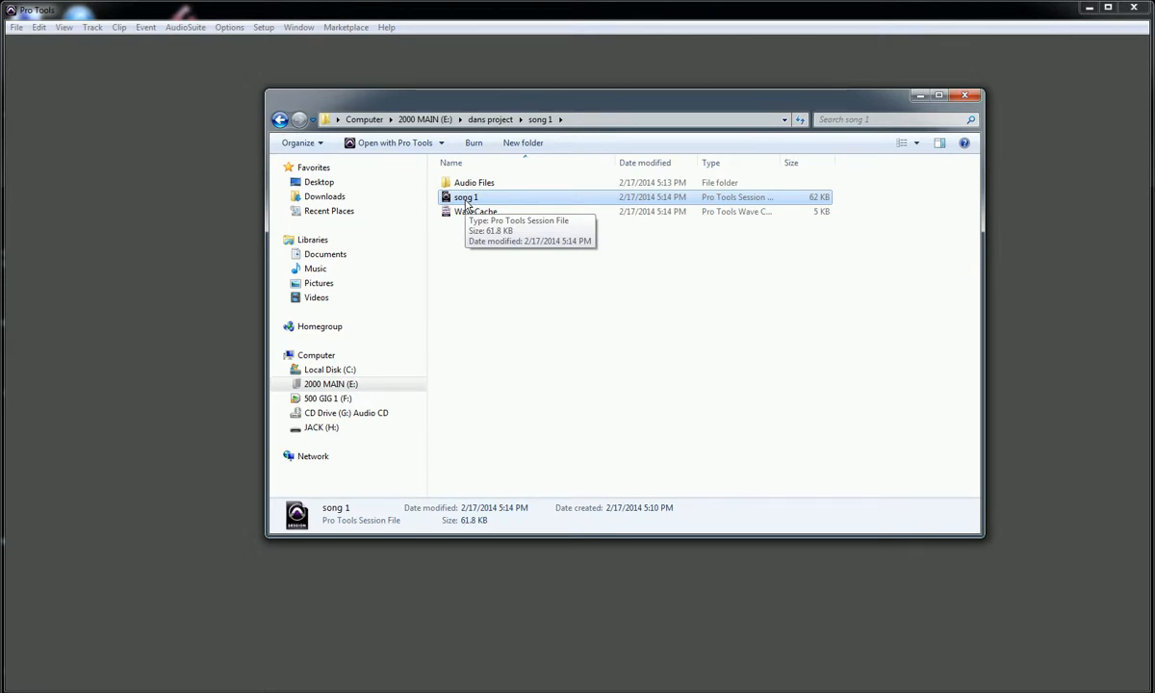
{"action": "double_click", "coordinate": [481, 182]}
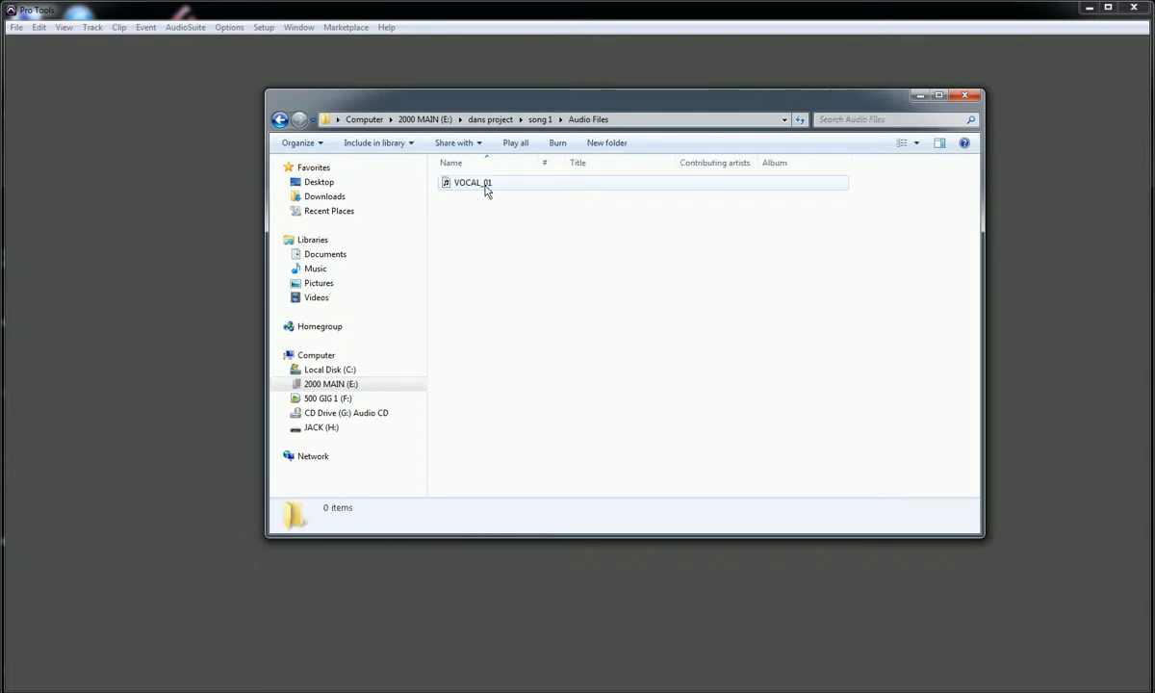
{"action": "left_click", "coordinate": [481, 186]}
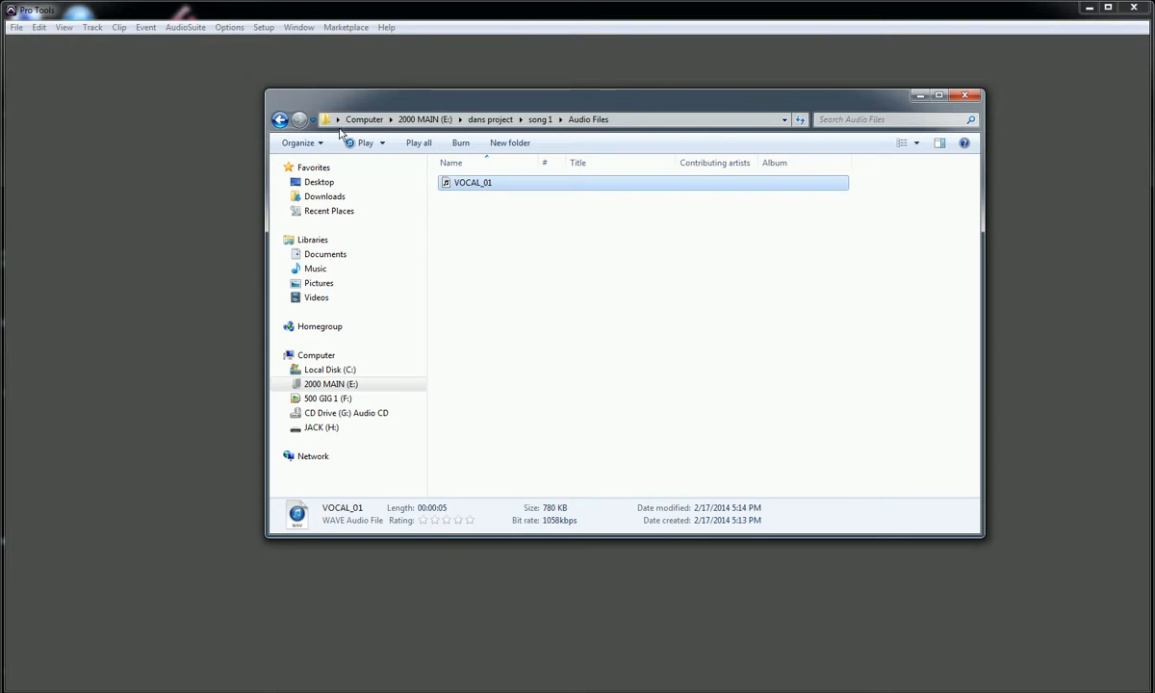
- Examine the song 2 folder's session file and the recording in its Audio Files subfolder, and return to dans project
{"action": "left_click", "coordinate": [279, 119]}
{"action": "left_click", "coordinate": [279, 120]}
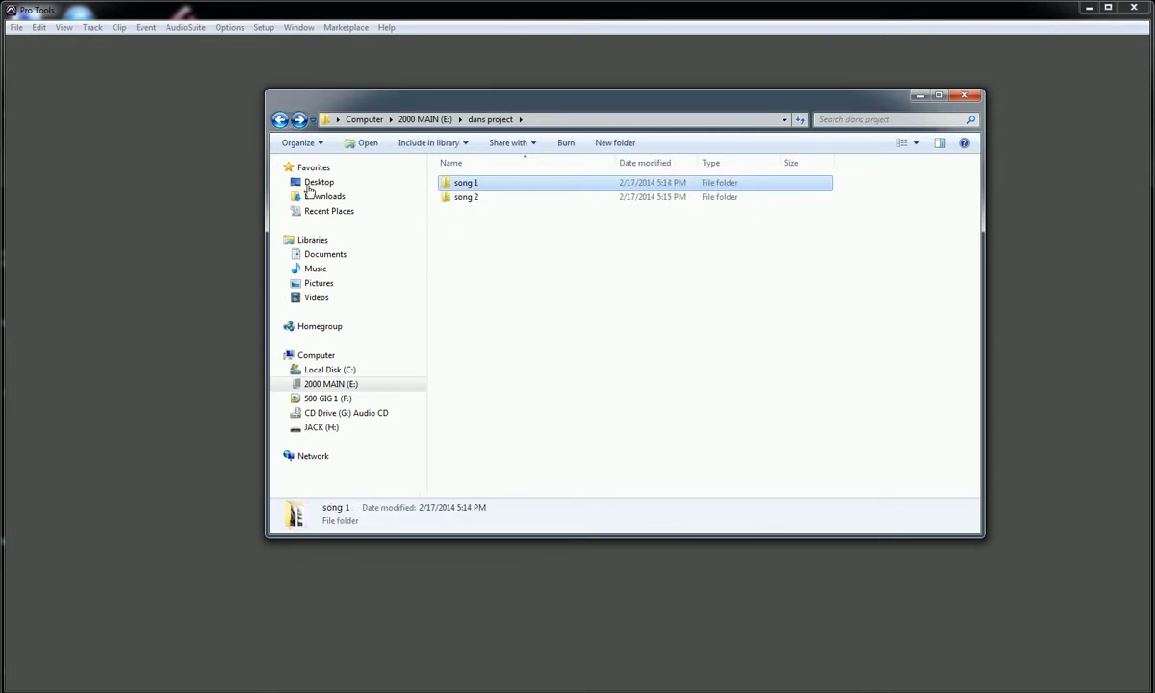
{"action": "double_click", "coordinate": [469, 198]}
{"action": "left_click", "coordinate": [472, 198]}
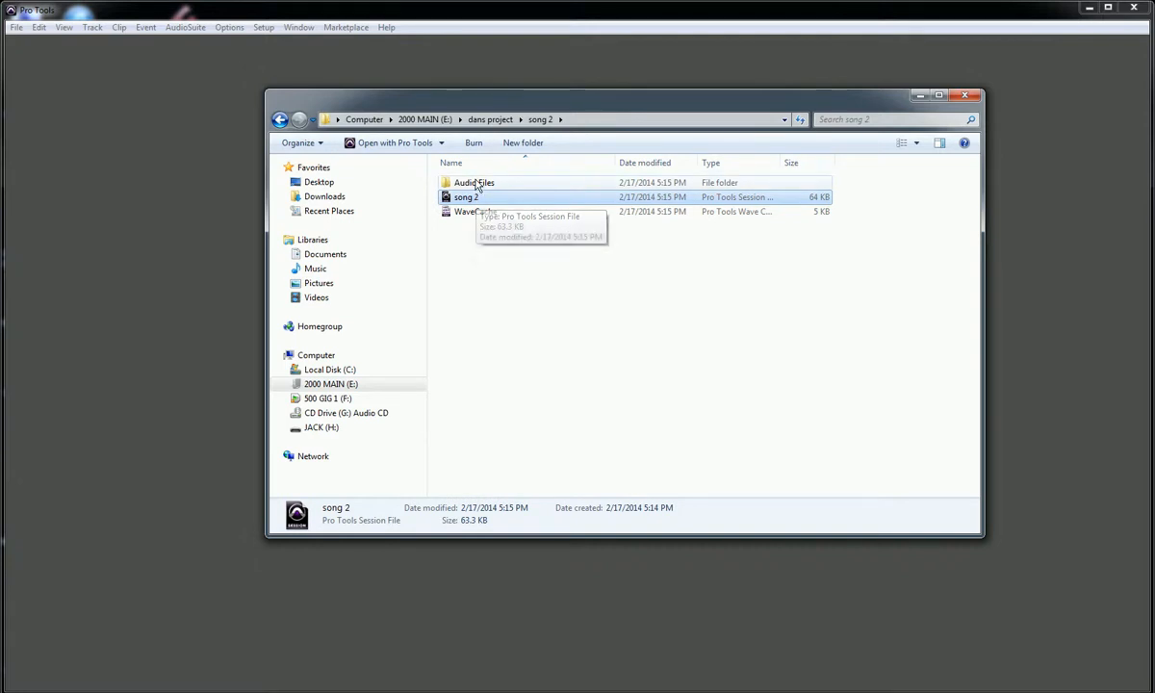
{"action": "double_click", "coordinate": [477, 183]}
{"action": "left_click", "coordinate": [476, 187]}
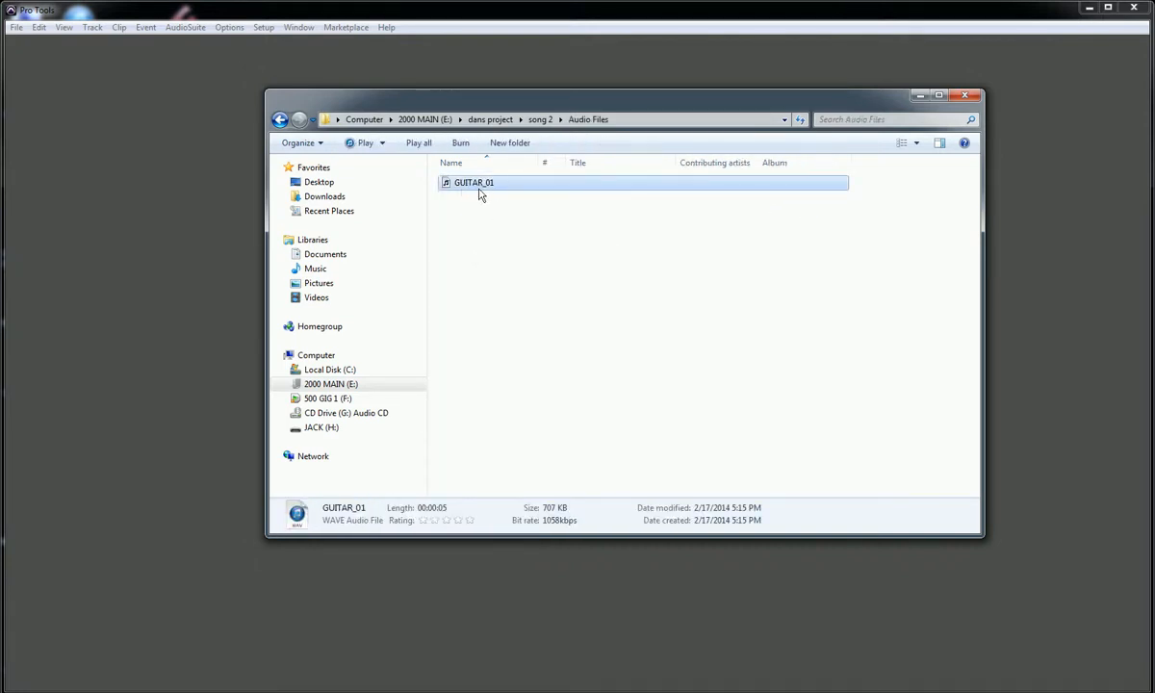
{"action": "left_click", "coordinate": [280, 120]}
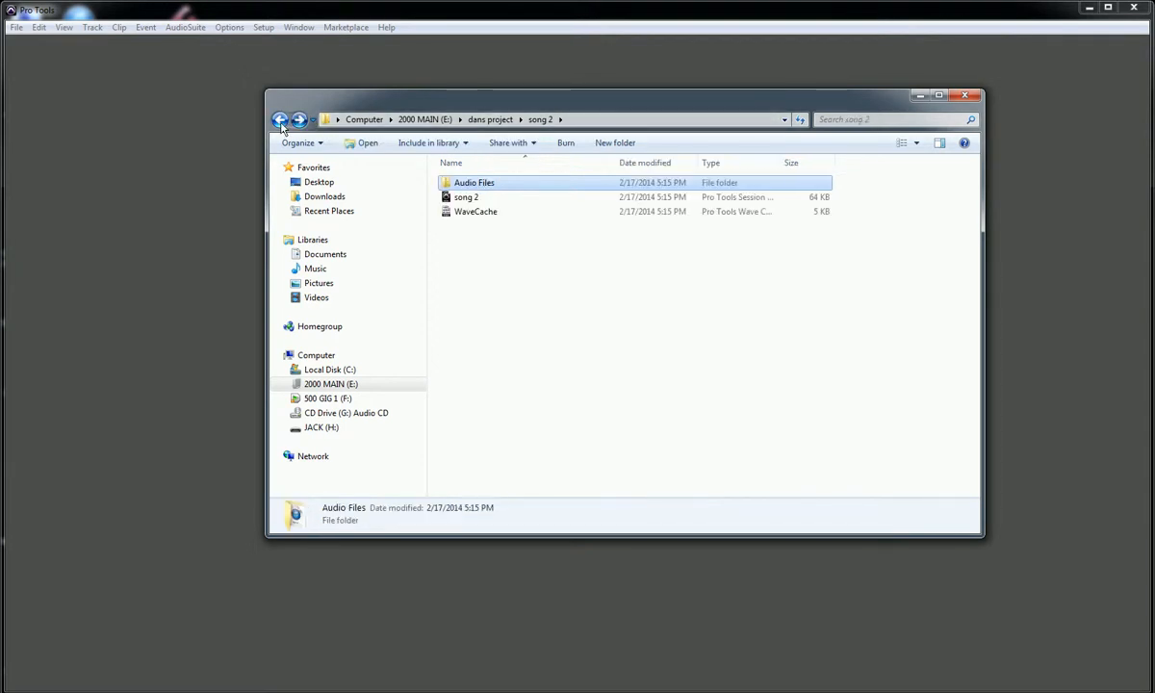
{"action": "left_click", "coordinate": [280, 120]}
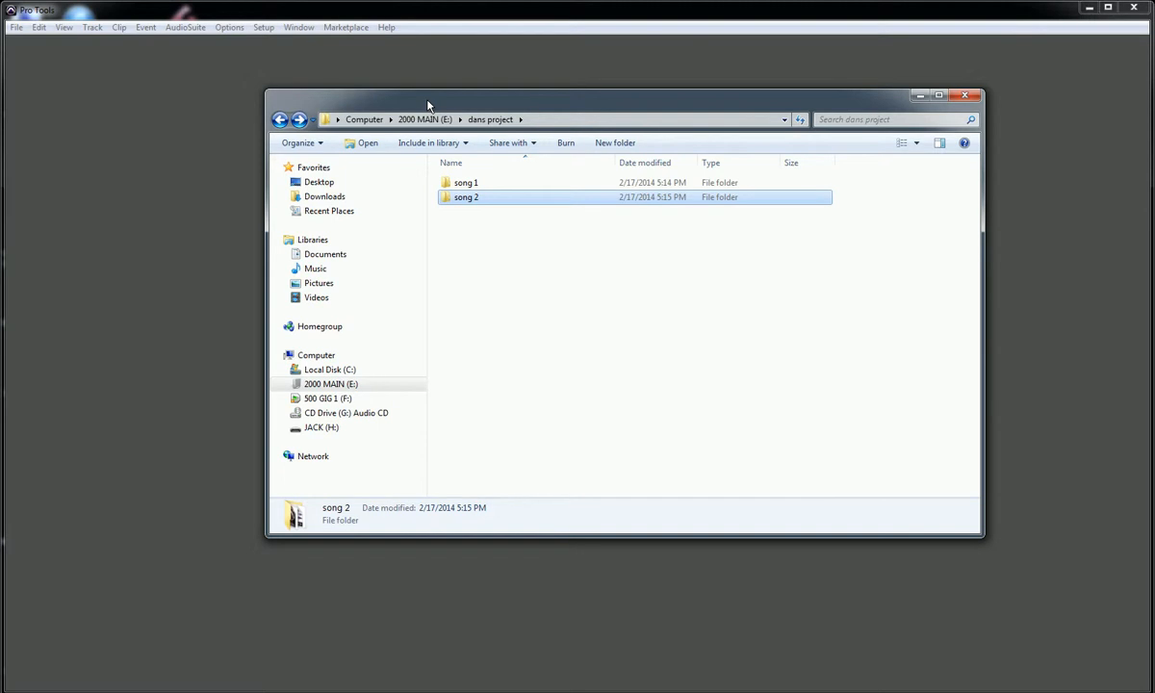
{"action": "mouse_move", "coordinate": [445, 692]}
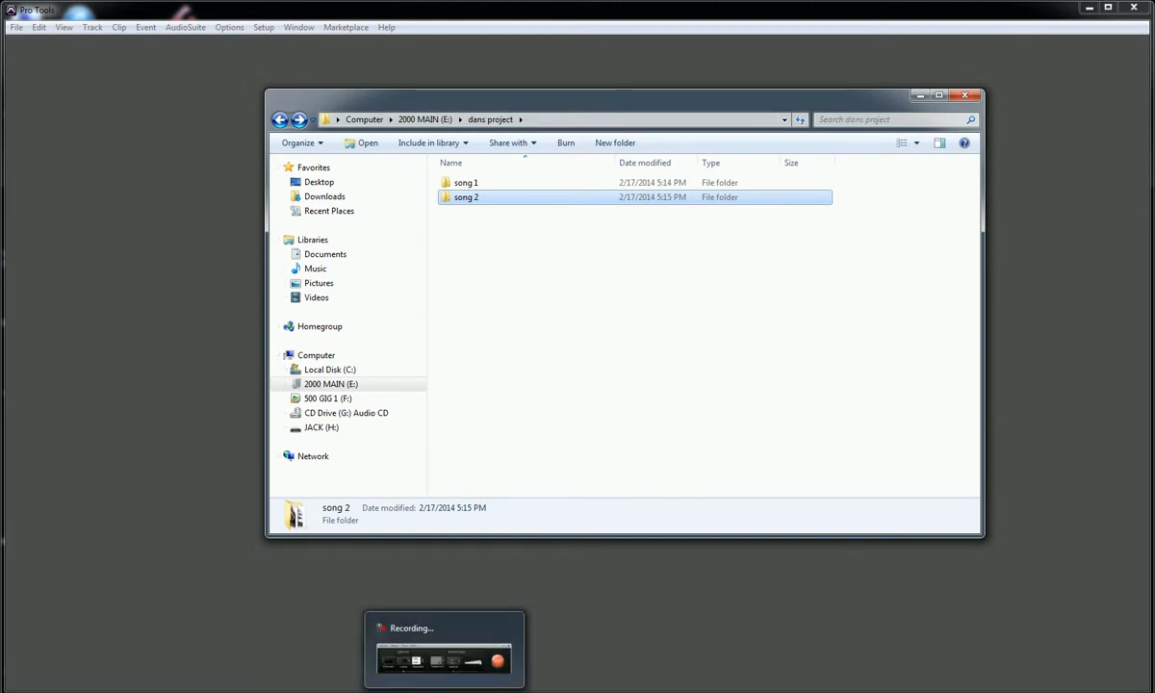